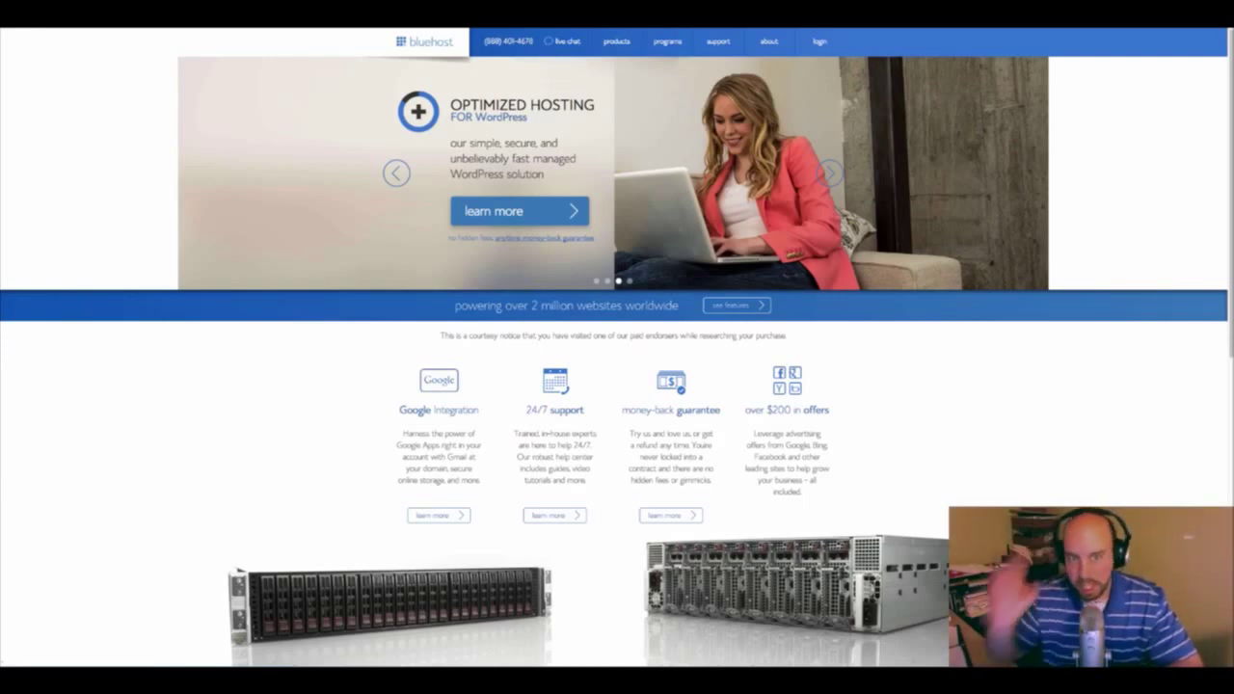
From the Bluehost home page, pick the Starter hosting plan at $3.95 per month
left_click(465, 132)
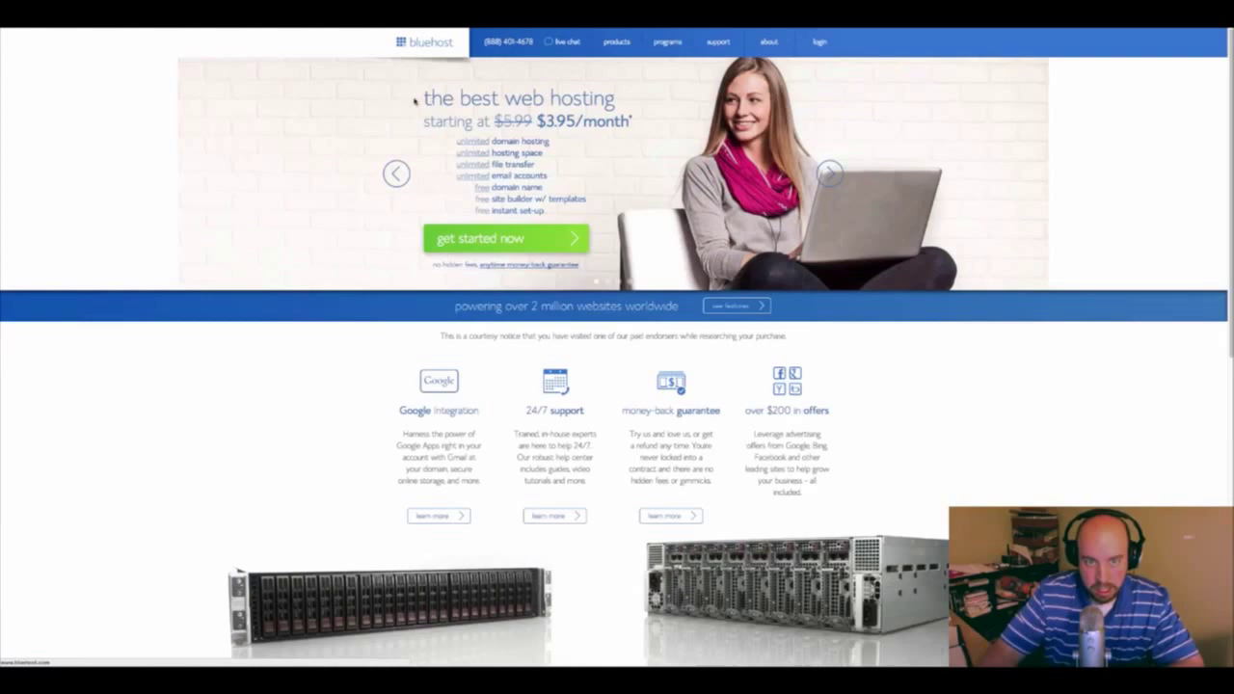
left_click_drag(536, 121, 633, 121)
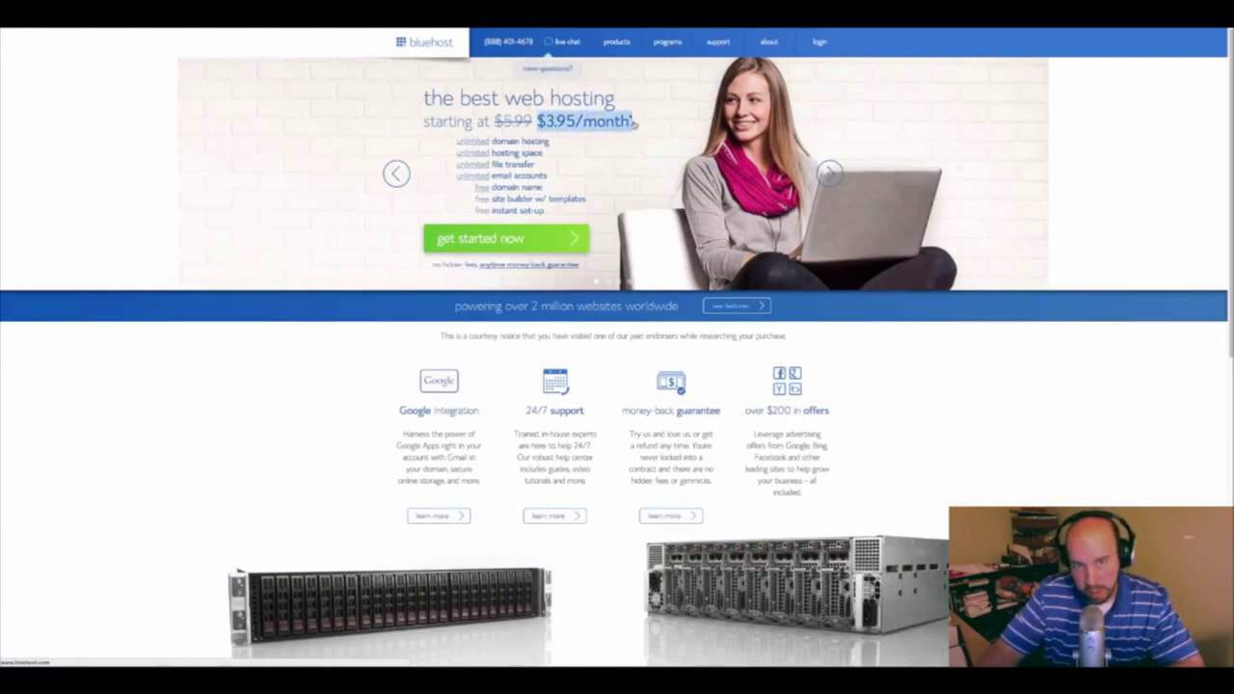
scroll(633, 121, "down", 6)
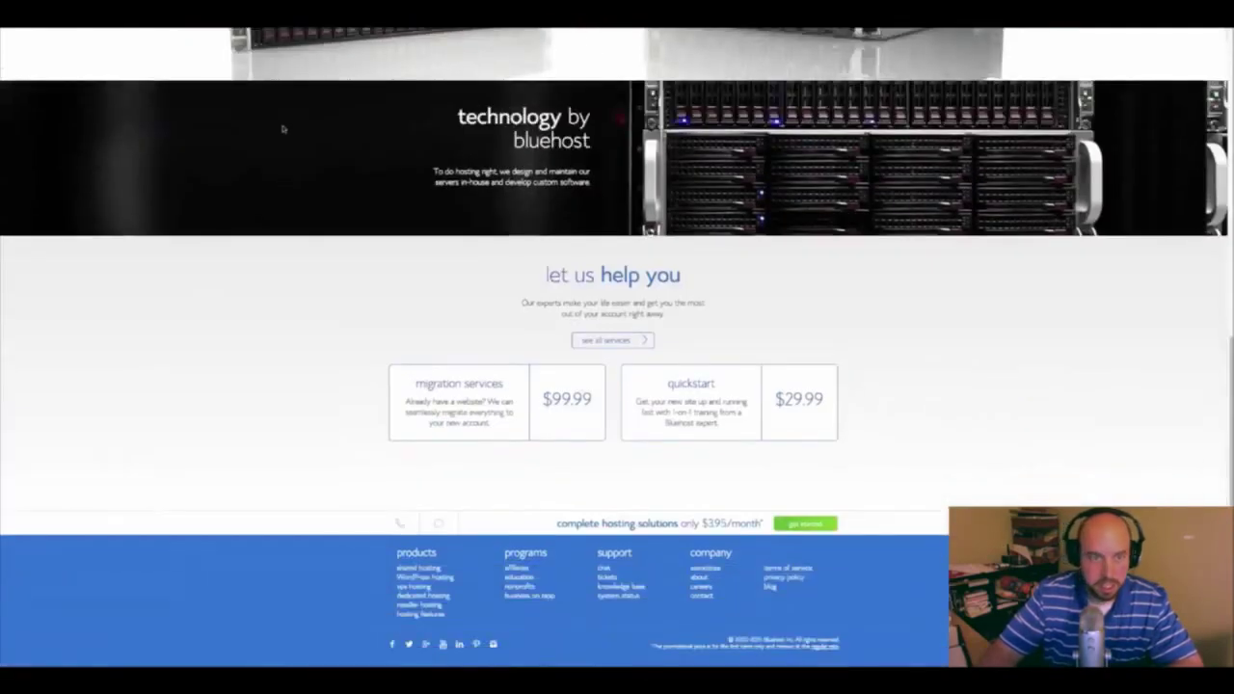
scroll(192, 204, "up", 6)
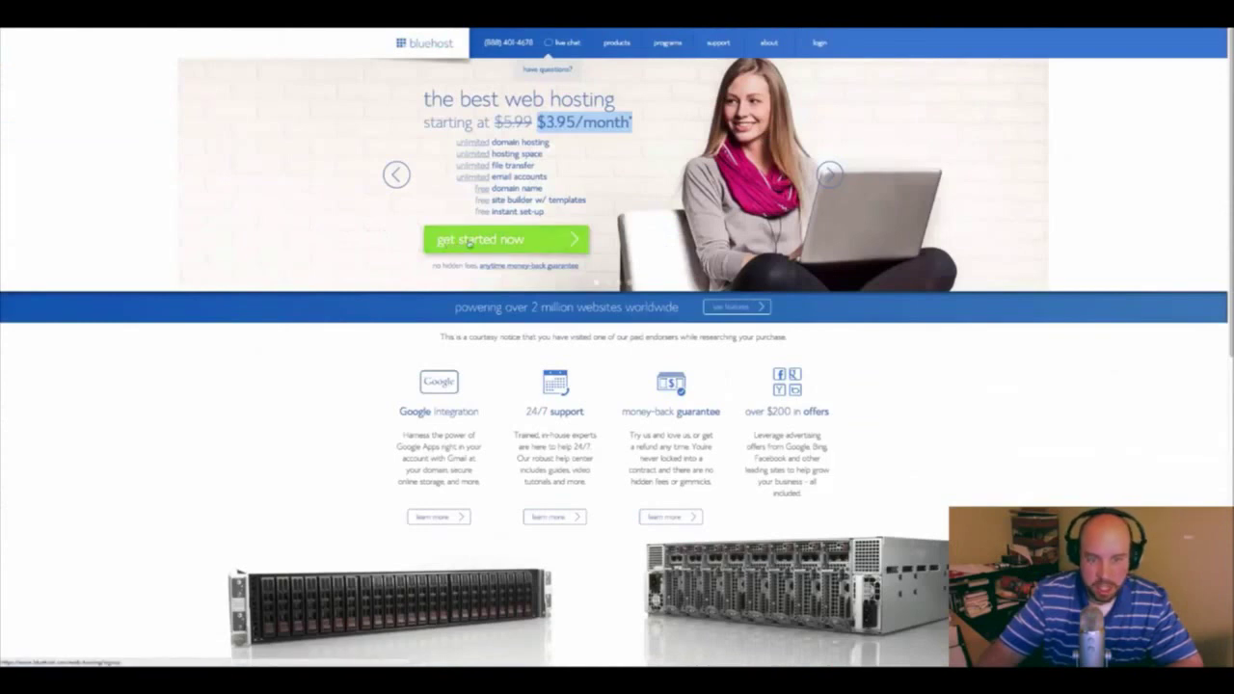
left_click(162, 235)
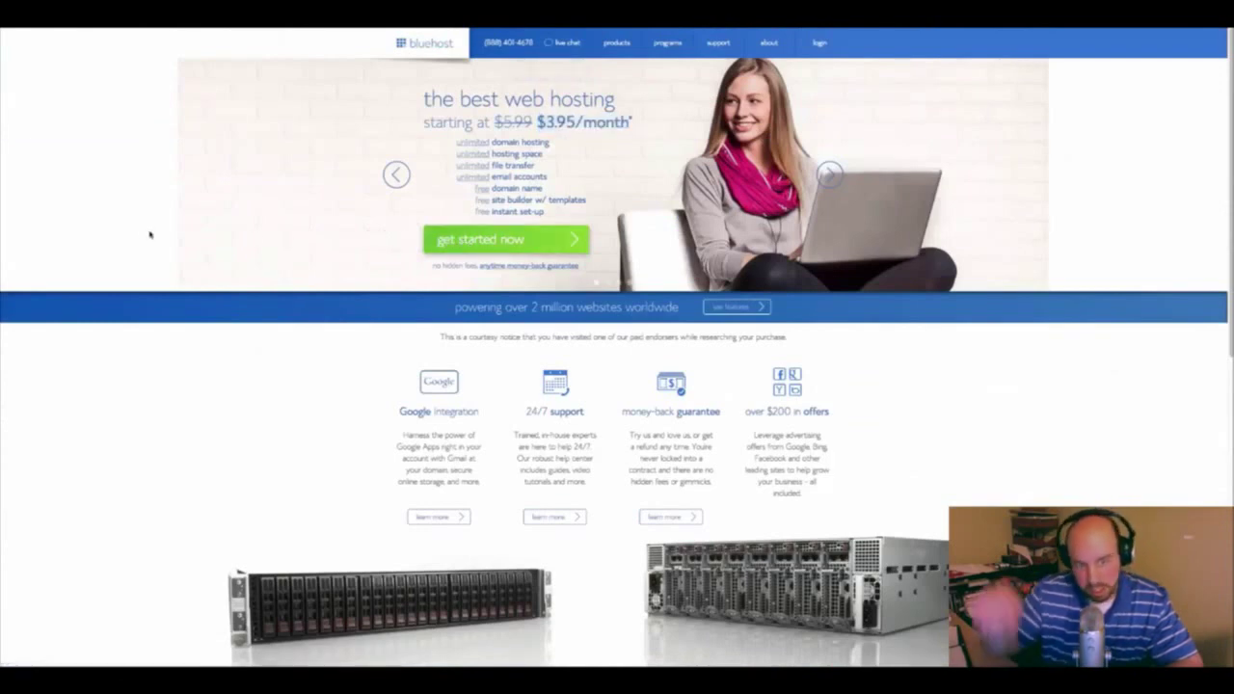
left_click(493, 248)
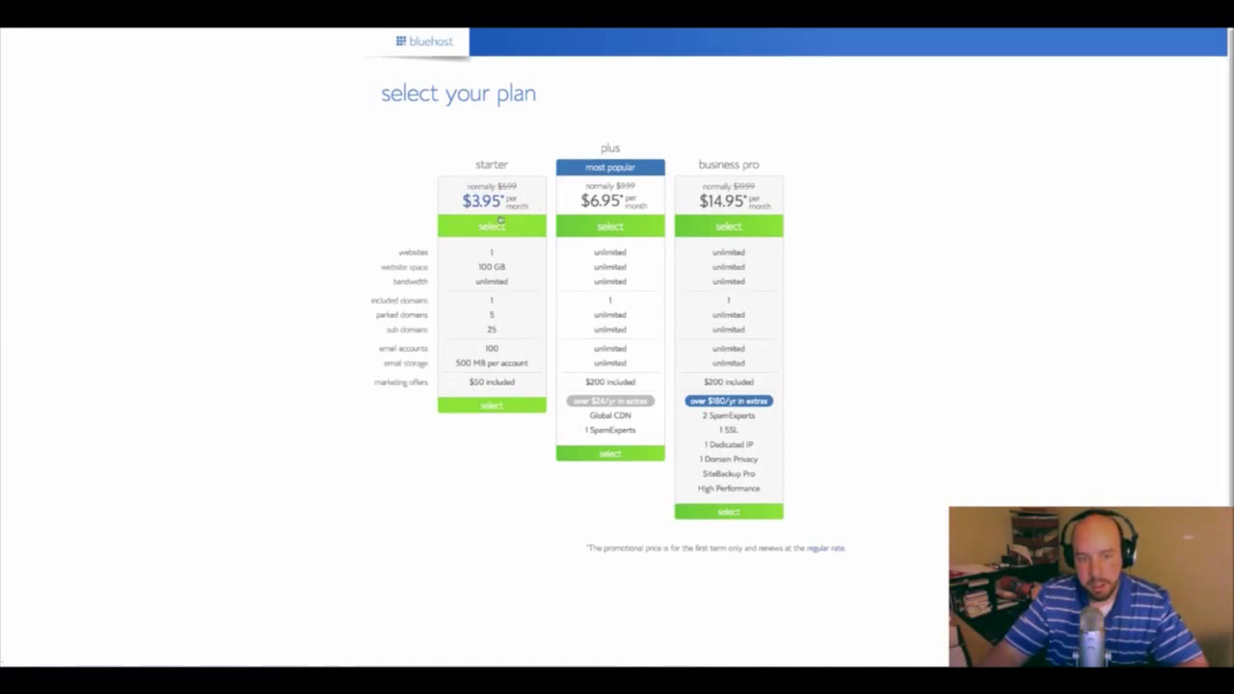
left_click(485, 227)
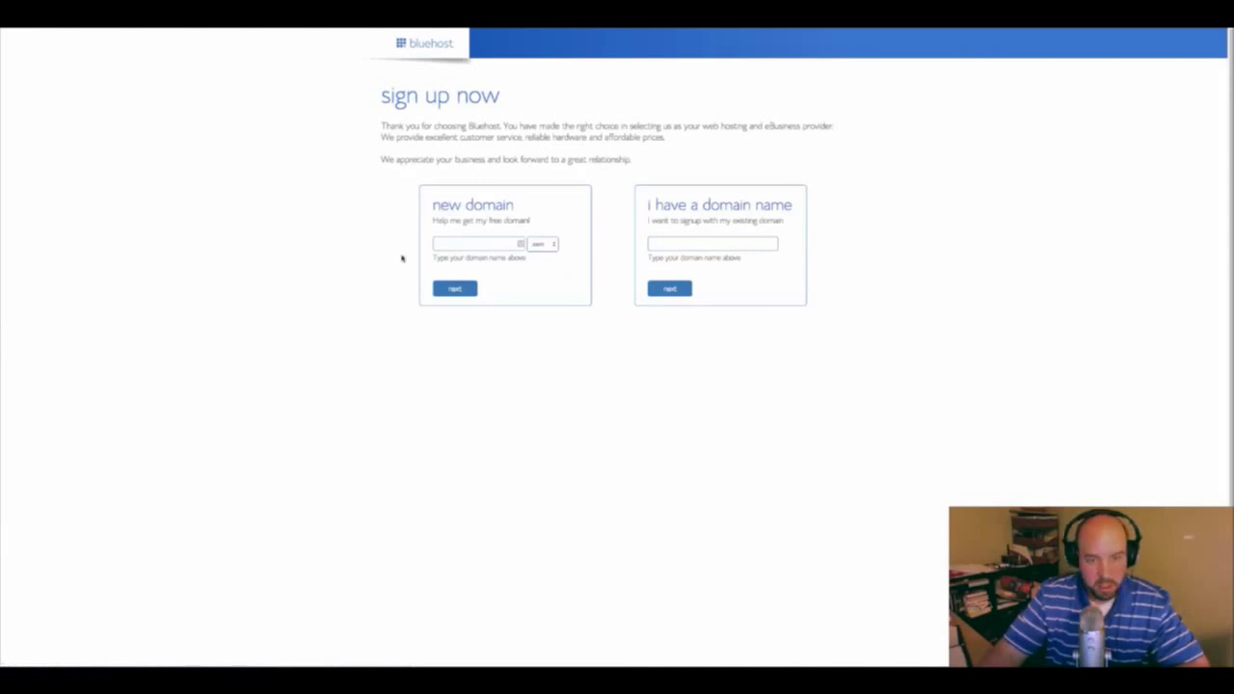
Enter websitesetupdemo as the new .com domain and submit it
key("ctrl+v")
key("BackSpace")
key("BackSpace")
key("BackSpace")
key("BackSpace")
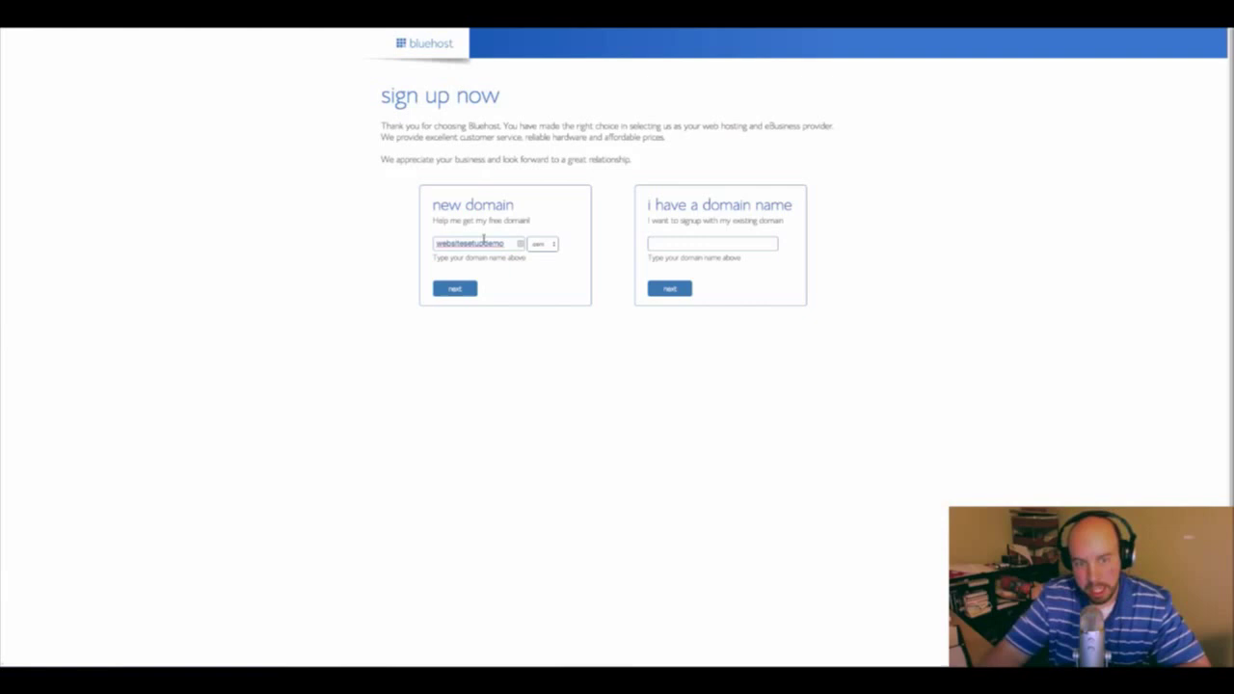
left_click_drag(436, 204, 519, 206)
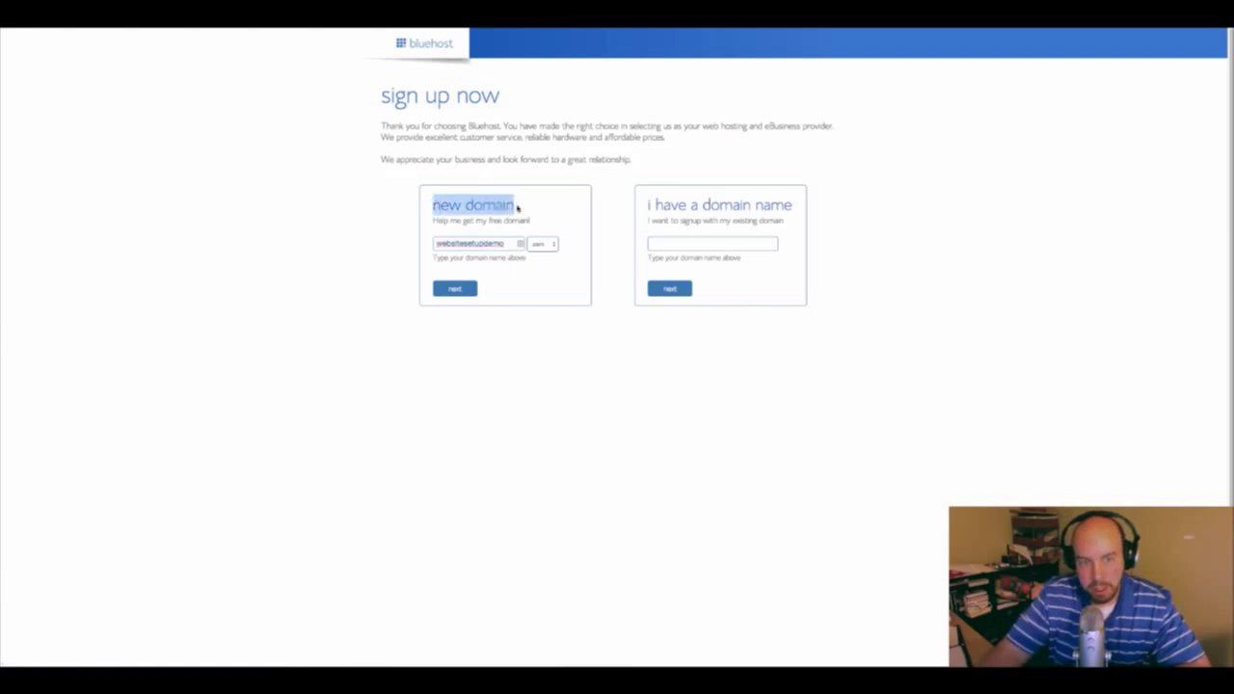
left_click(503, 277)
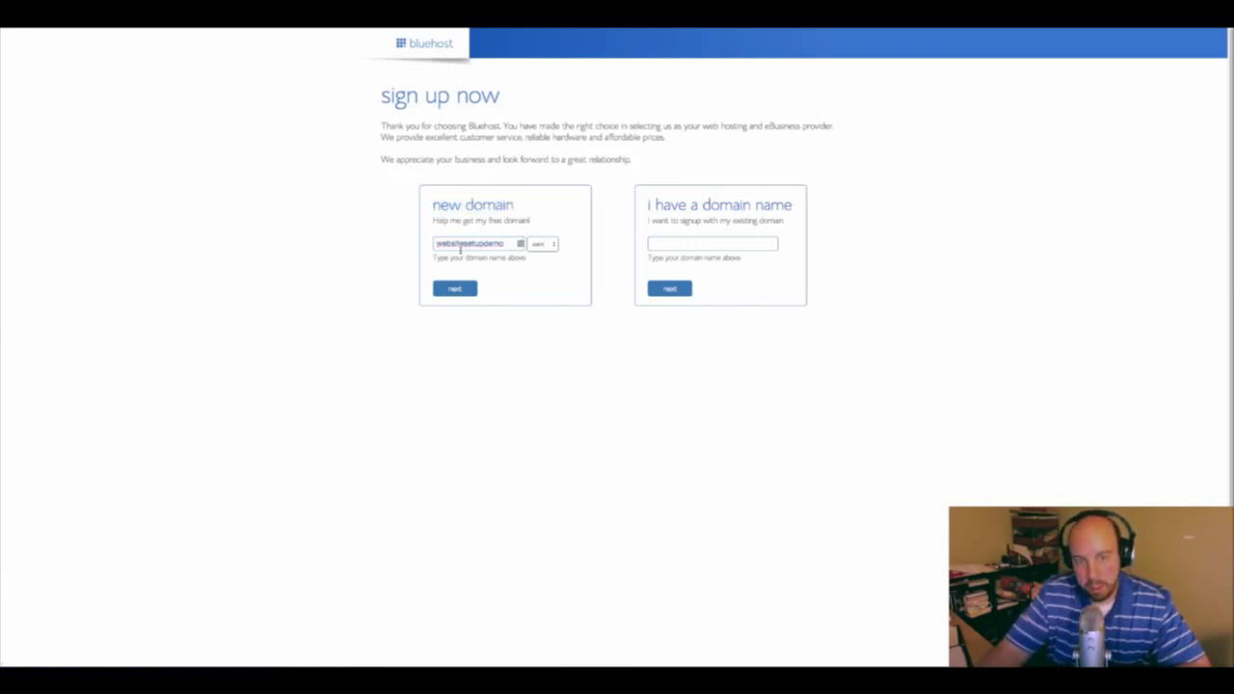
double_click(455, 248)
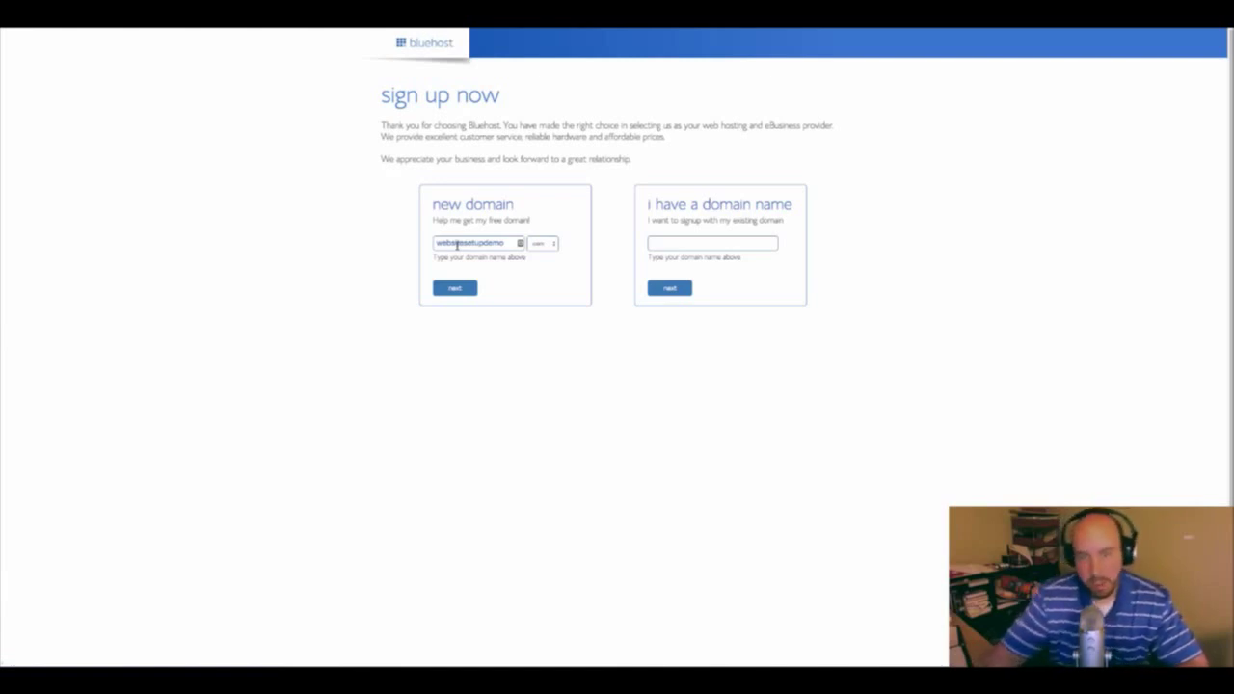
left_click(462, 288)
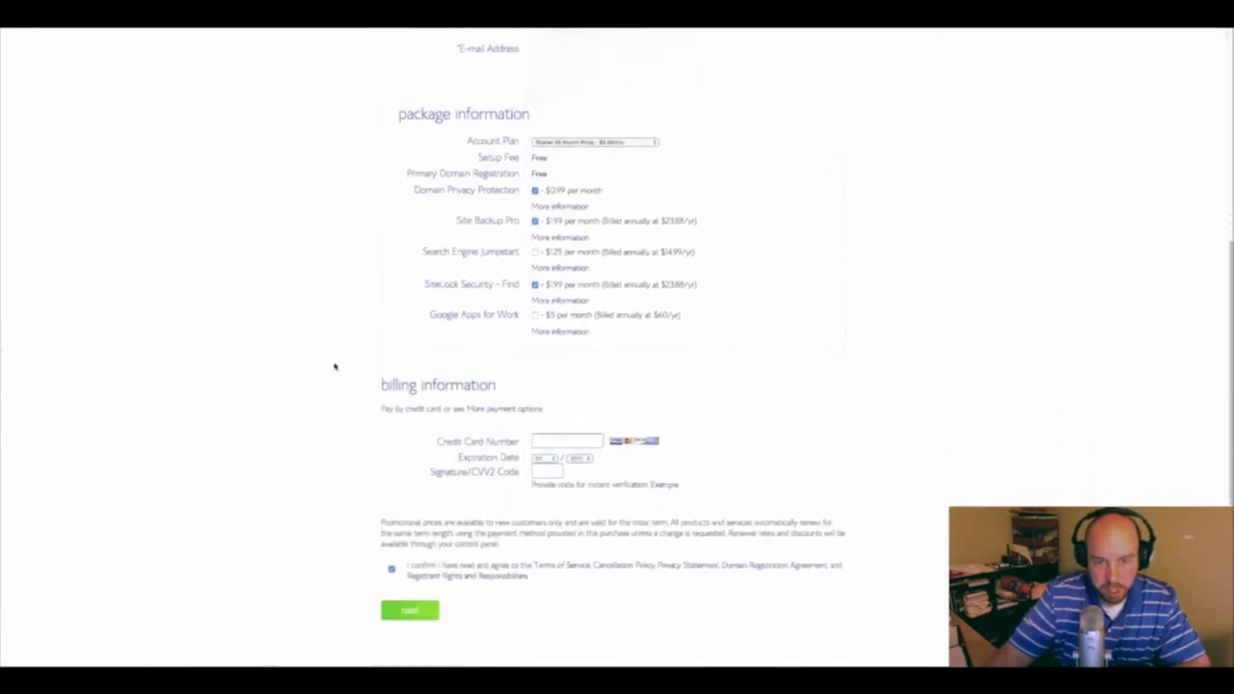
Set the account plan to Starter 12 Month
left_click(575, 144)
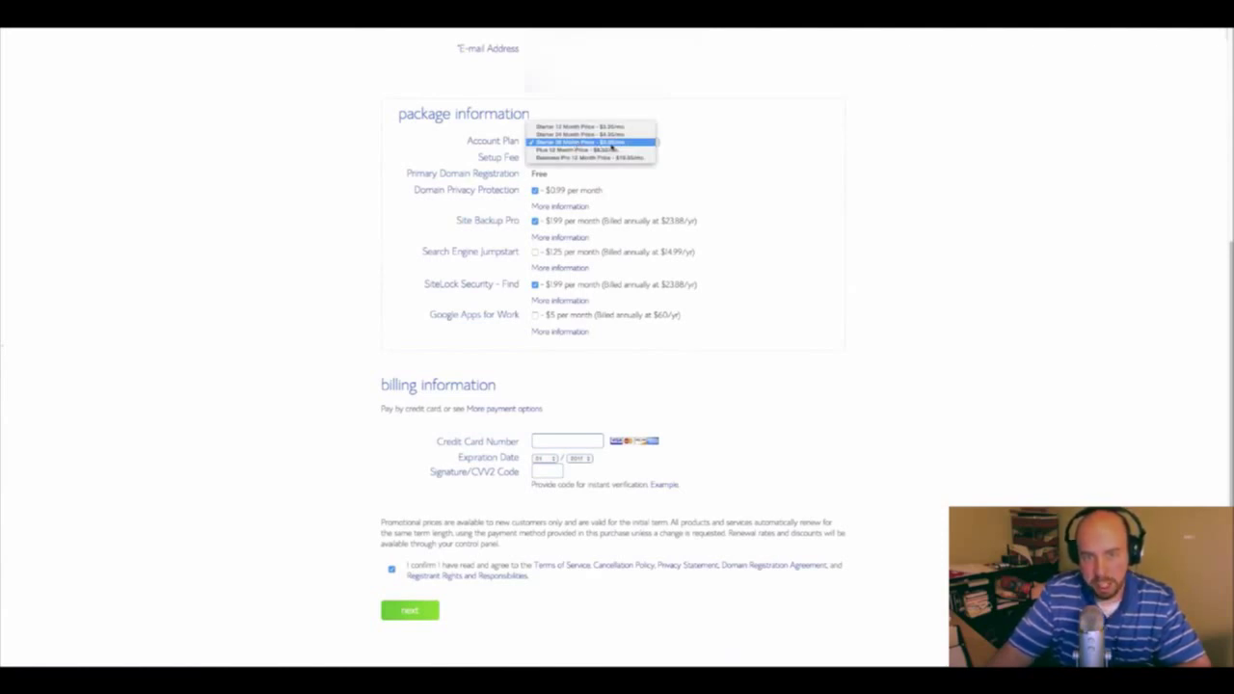
left_click(611, 126)
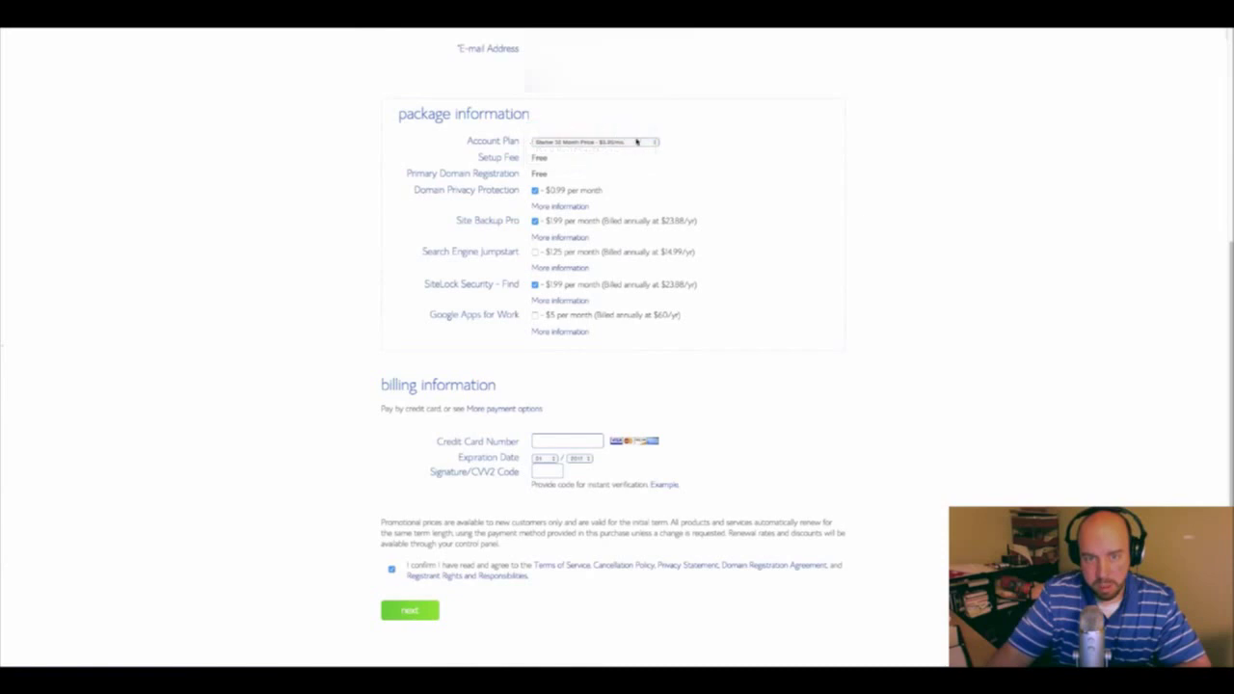
left_click(636, 142)
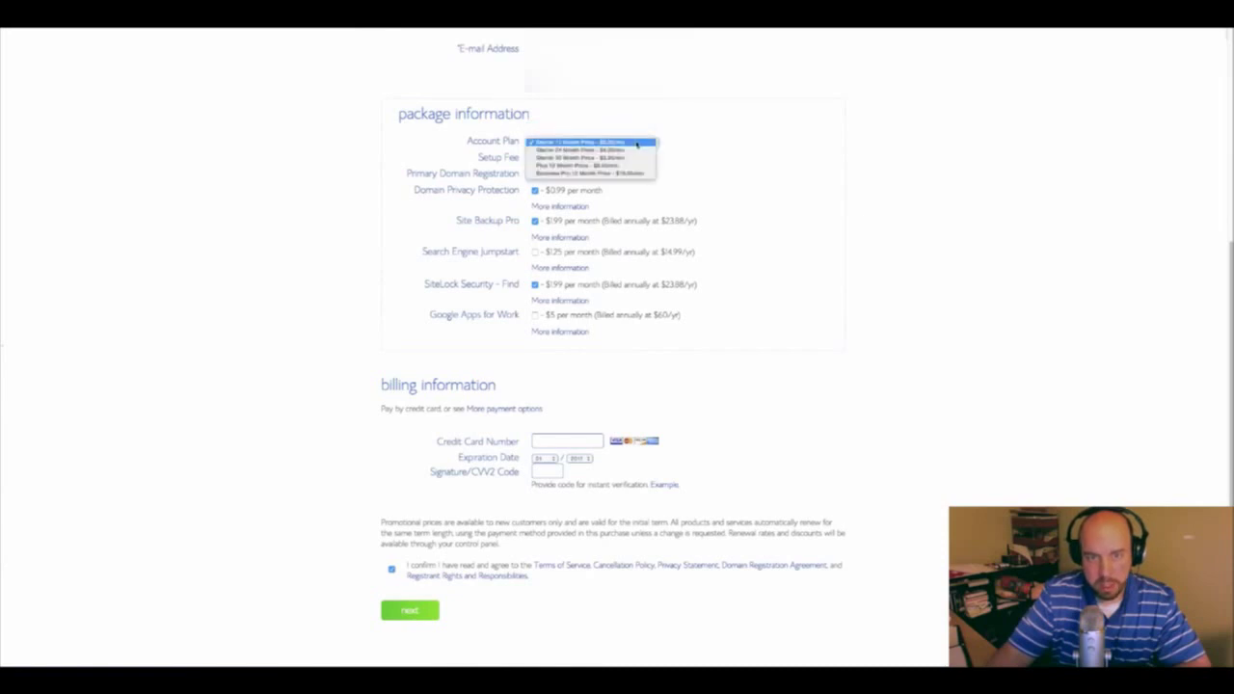
left_click(636, 143)
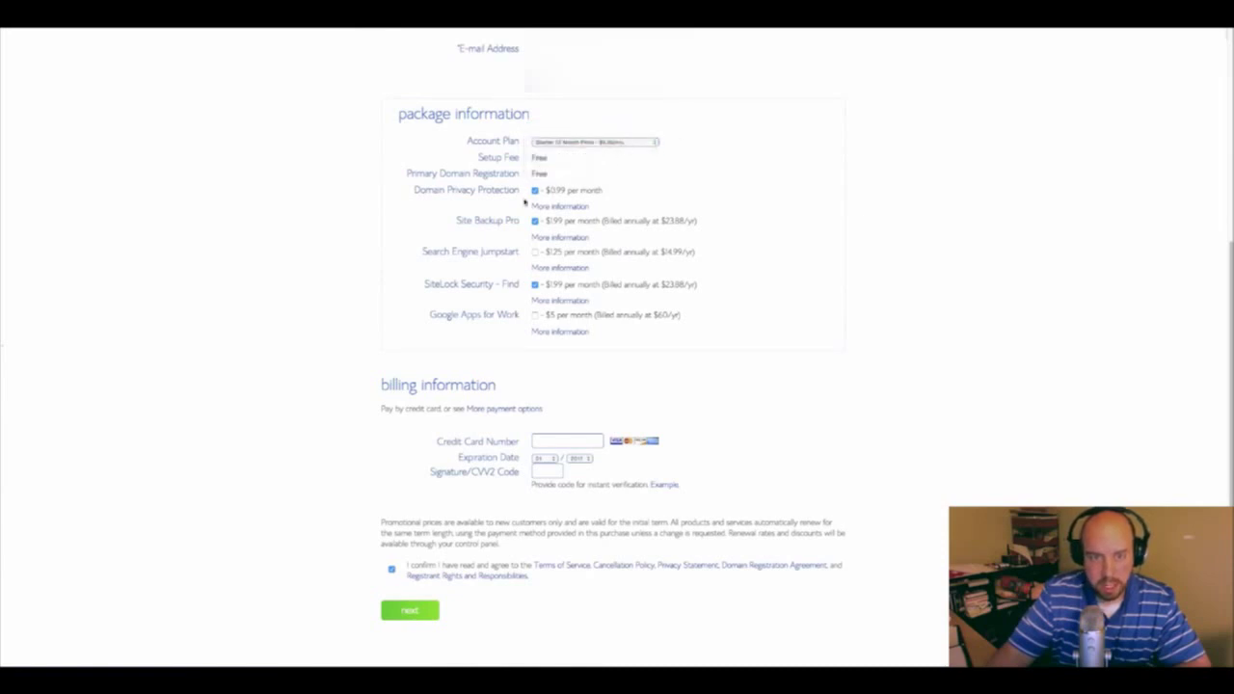
Uncheck Domain Privacy, Site Backup Pro and SiteLock, then submit the billing details
left_click(535, 192)
left_click(535, 221)
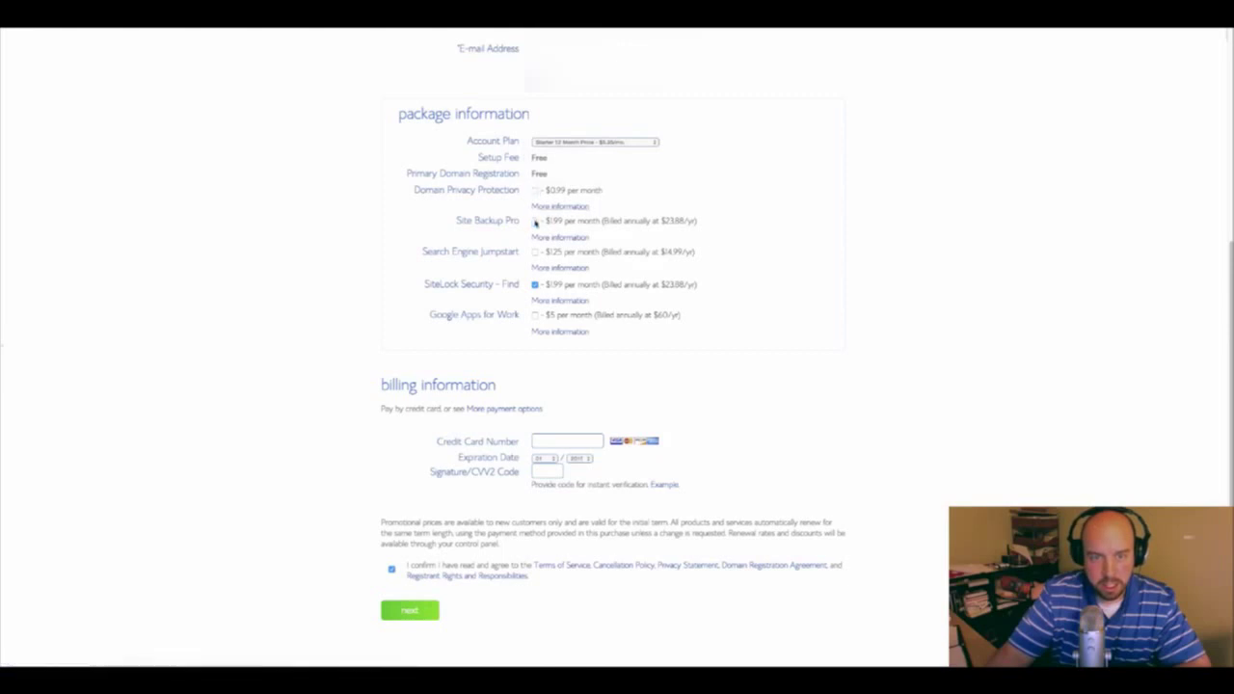
left_click(536, 284)
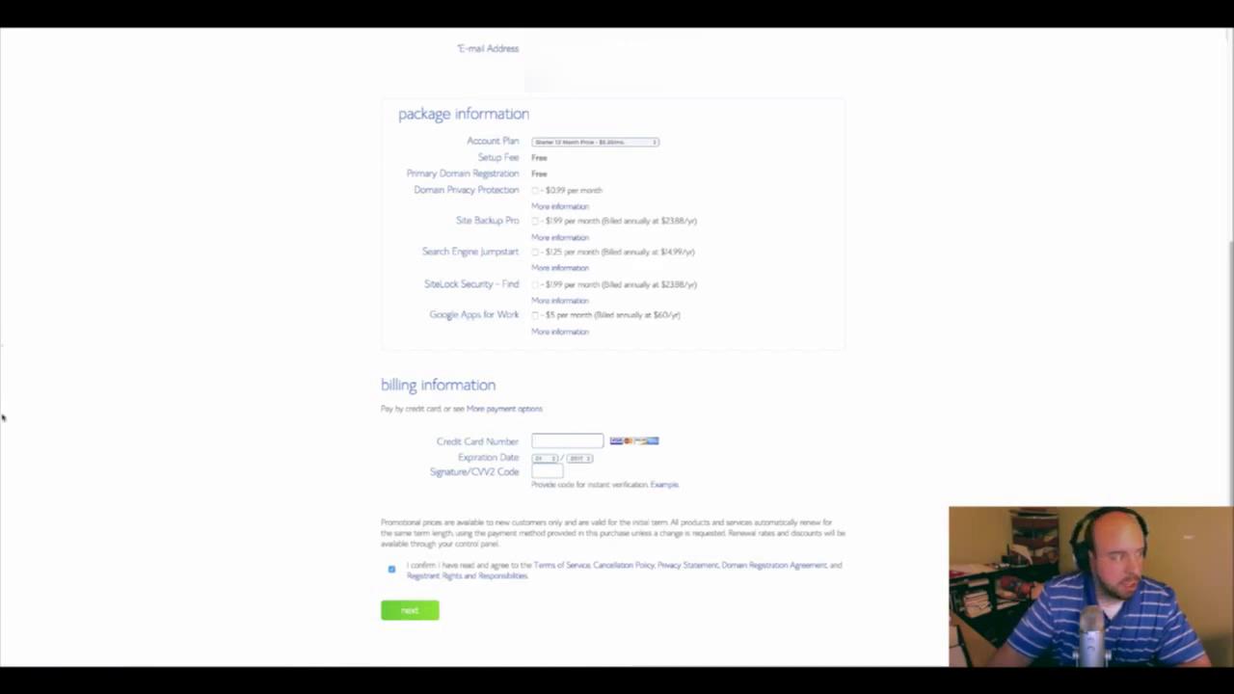
key("super+Tab")
key("super+Tab")
key("super+Tab")
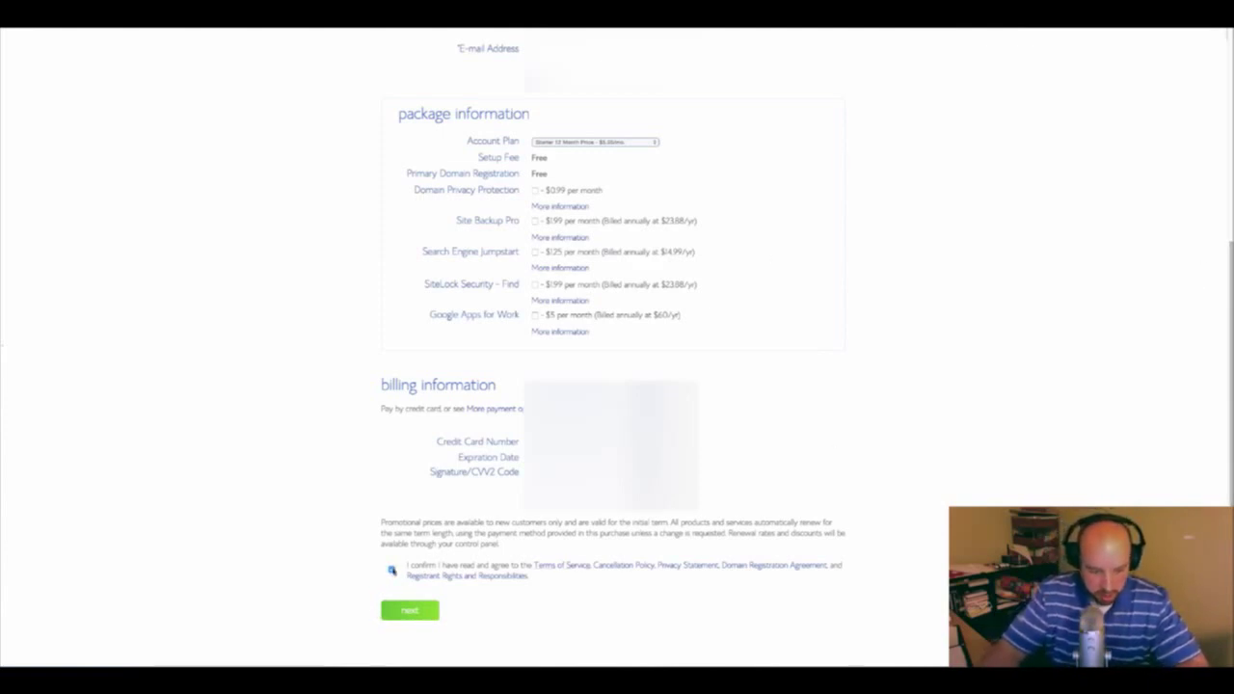
left_click(412, 609)
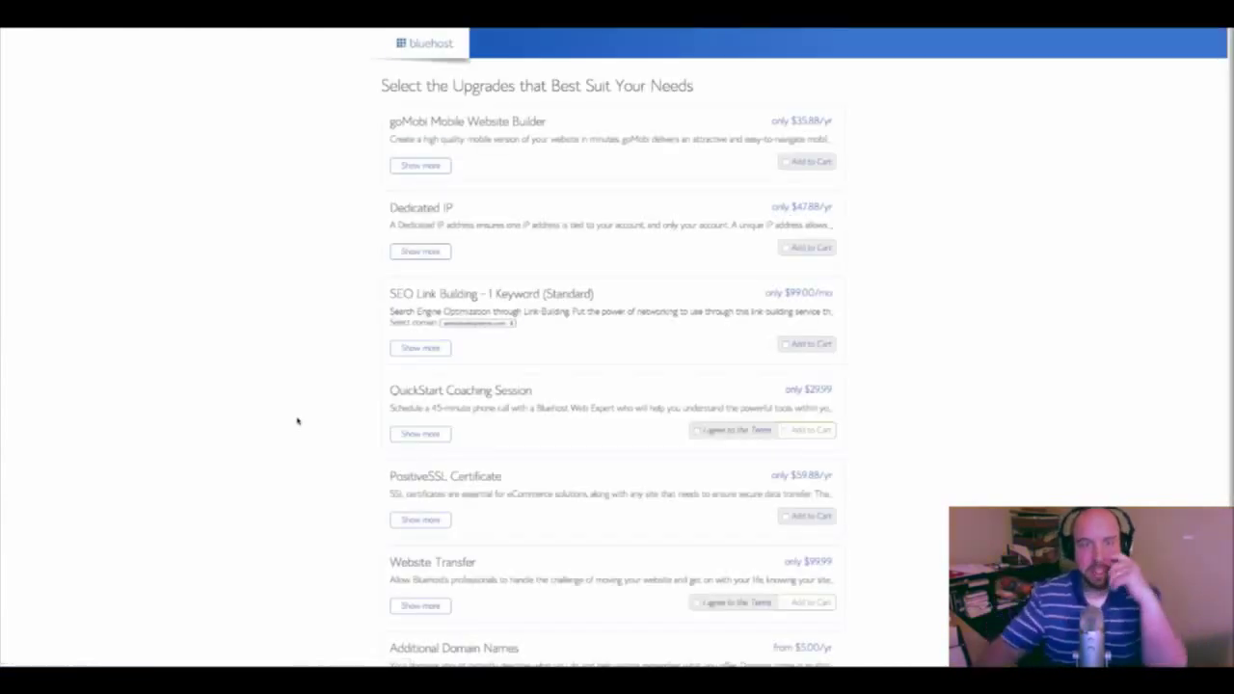
Complete the order with no upgrades at a $0.00 total
scroll(337, 381, "down", 3)
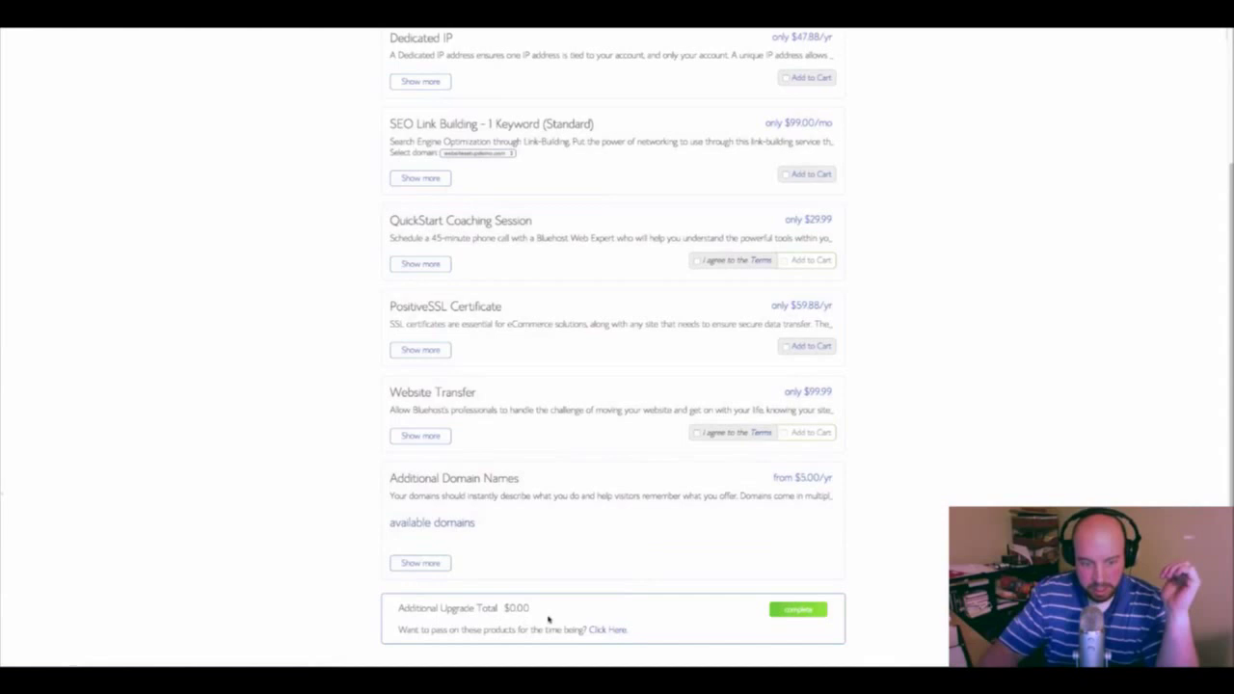
left_click(792, 611)
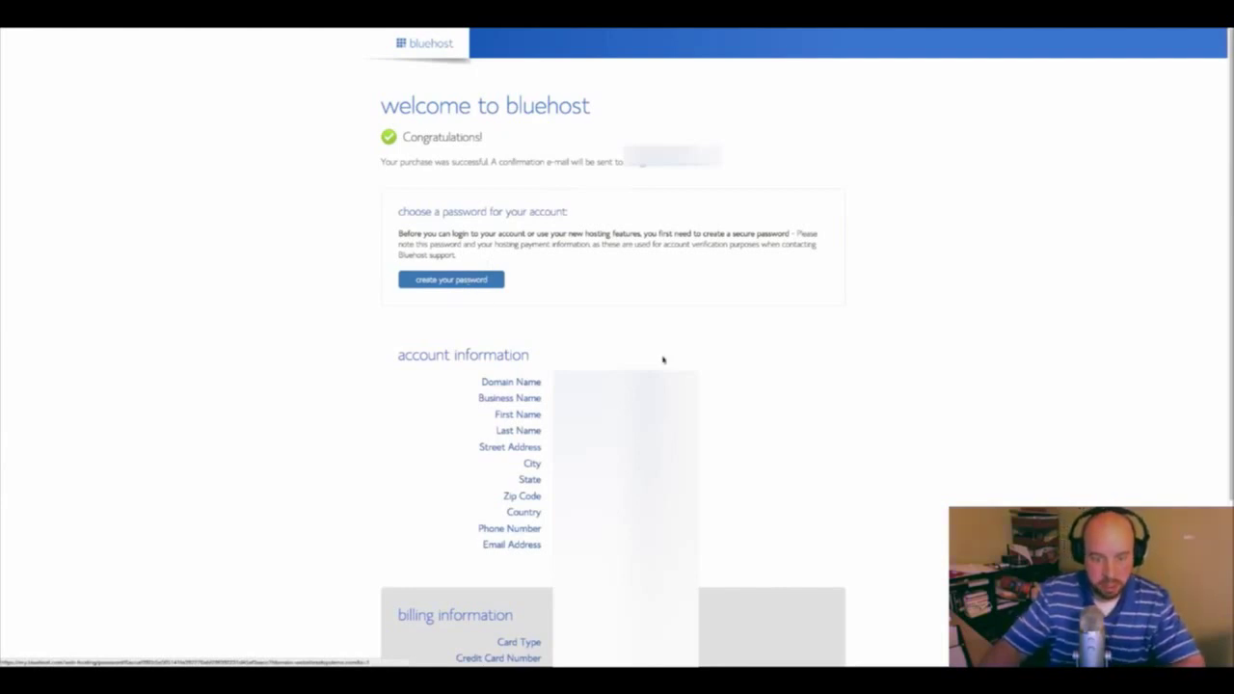
Agree to the terms, enter and confirm the new main password, save it, and dismiss the notification
scroll(333, 527, "down", 1)
scroll(332, 527, "up", 1)
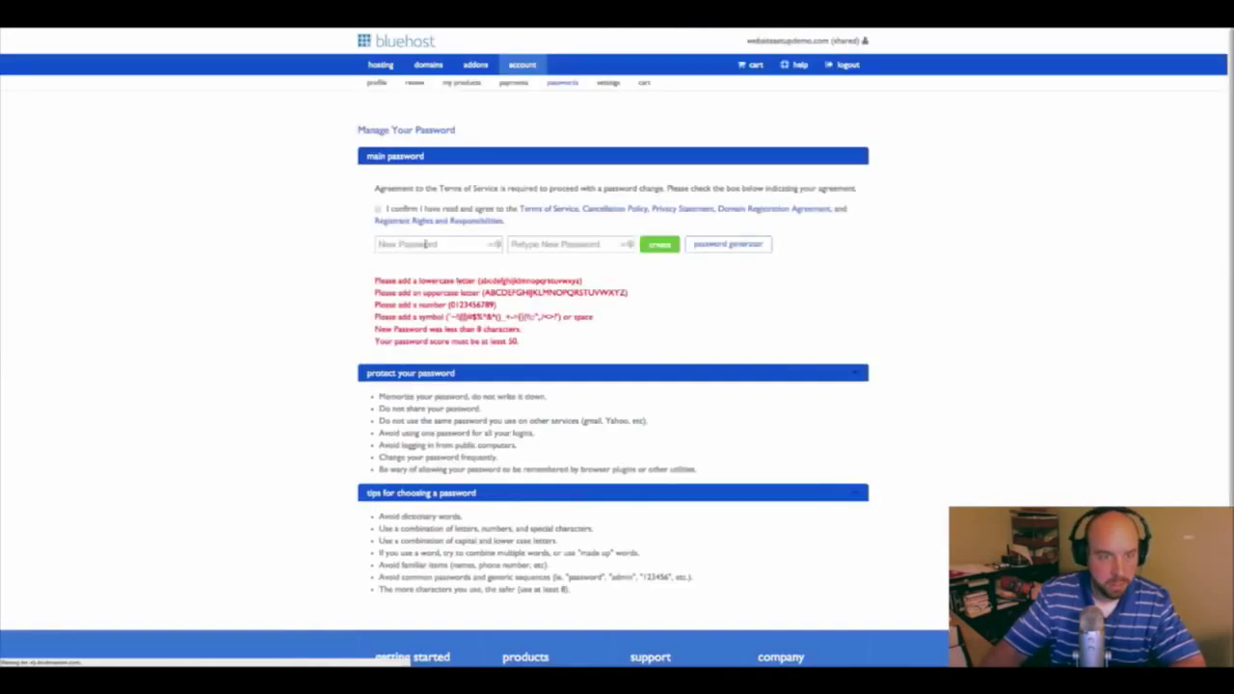
left_click(378, 209)
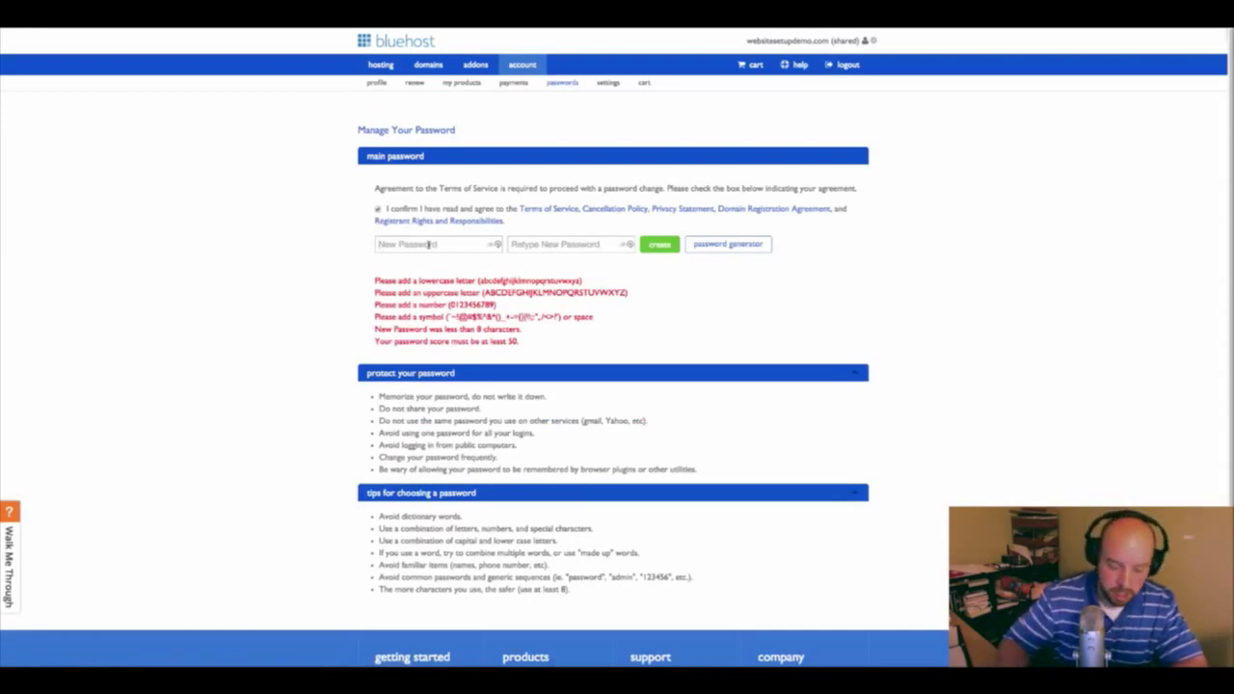
left_click(428, 245)
type("a")
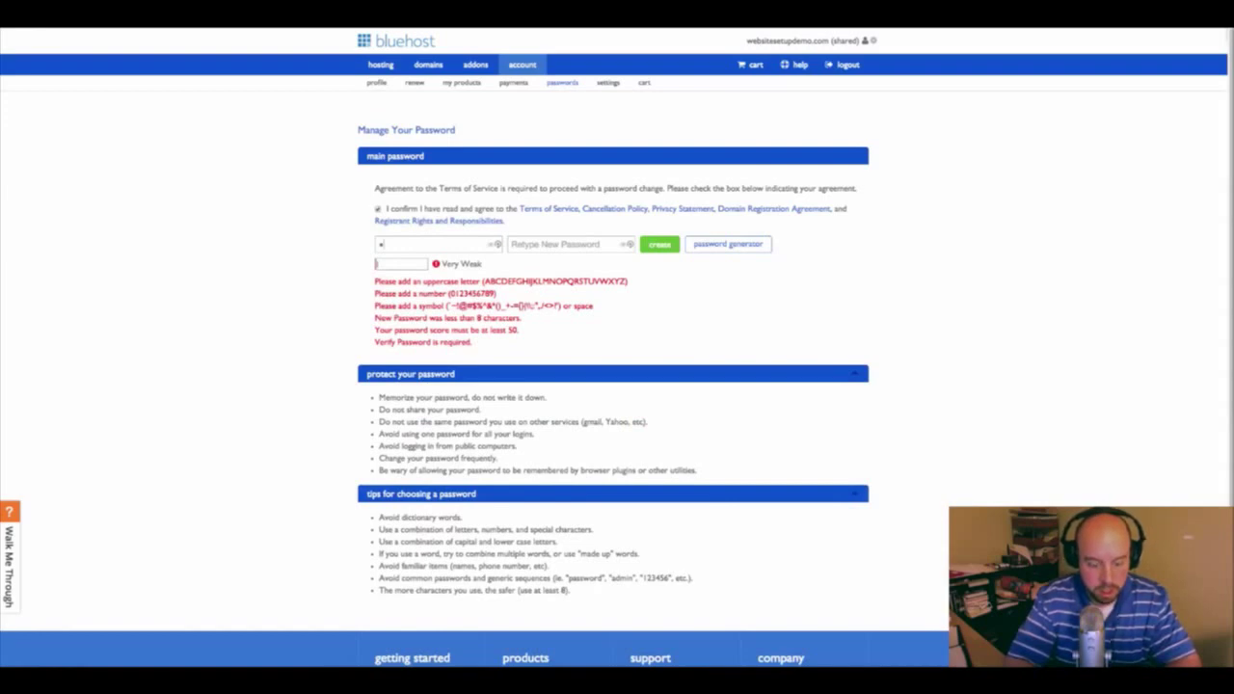
type("Bcdefgh")
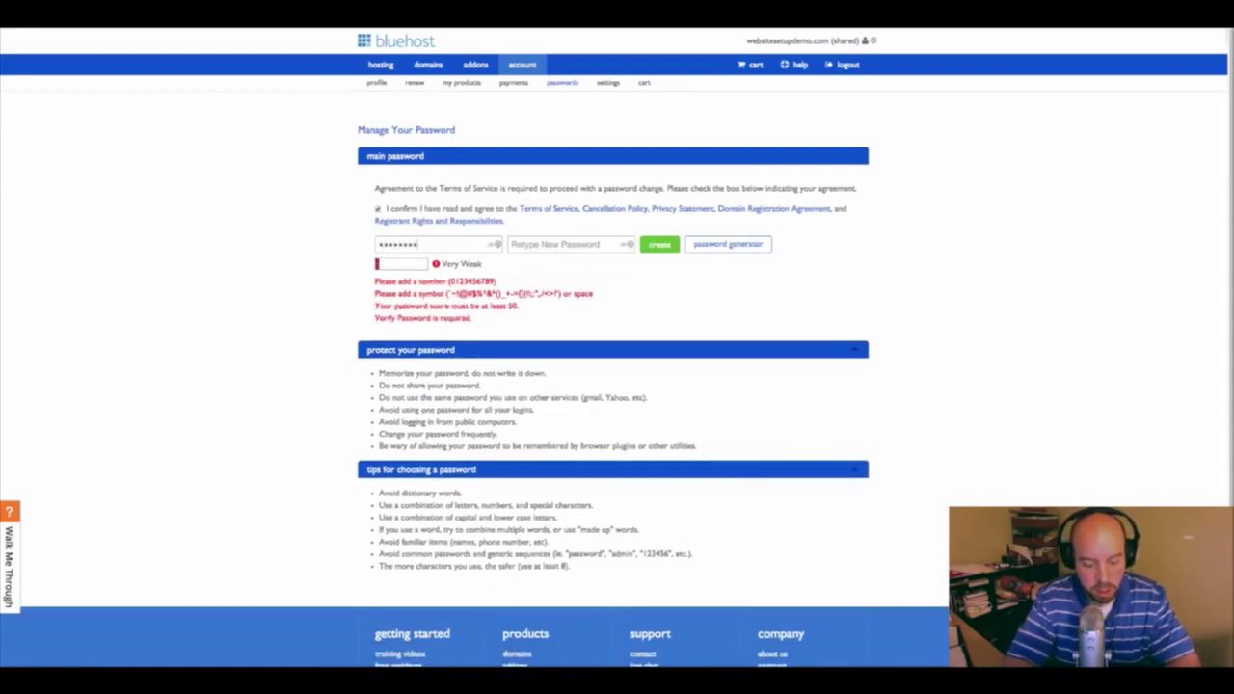
type("1234!@#$")
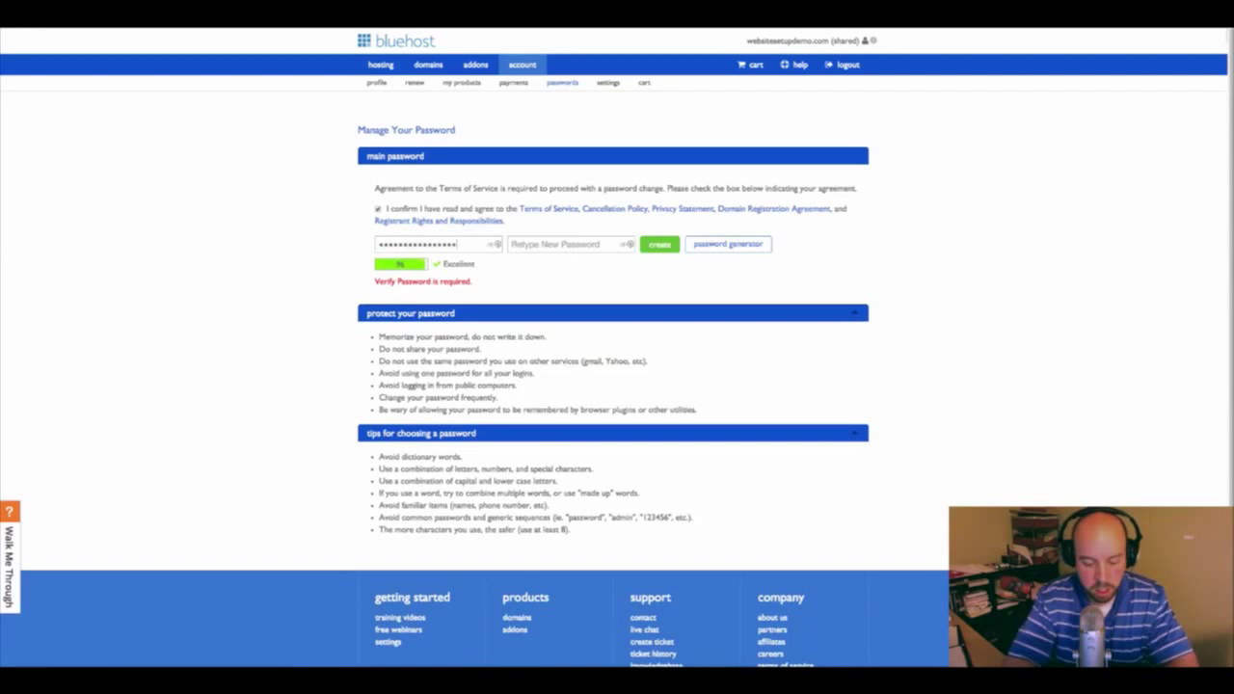
type("%")
key("Tab")
type("ABc")
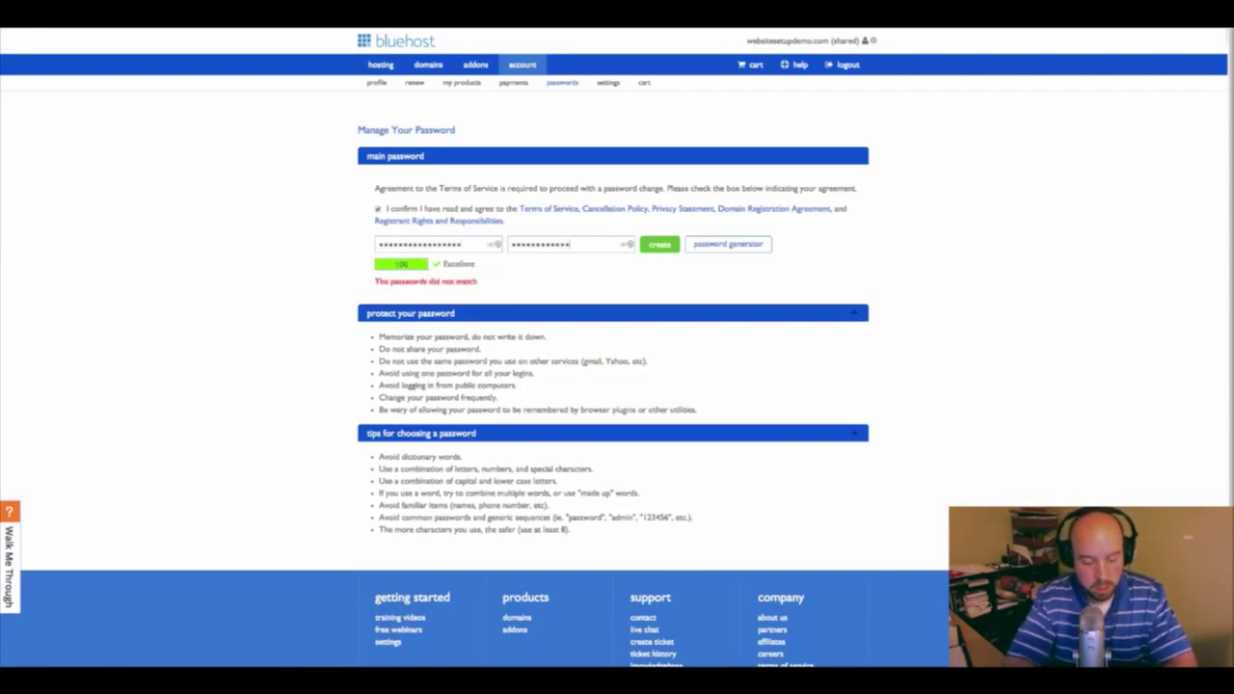
type("#$%")
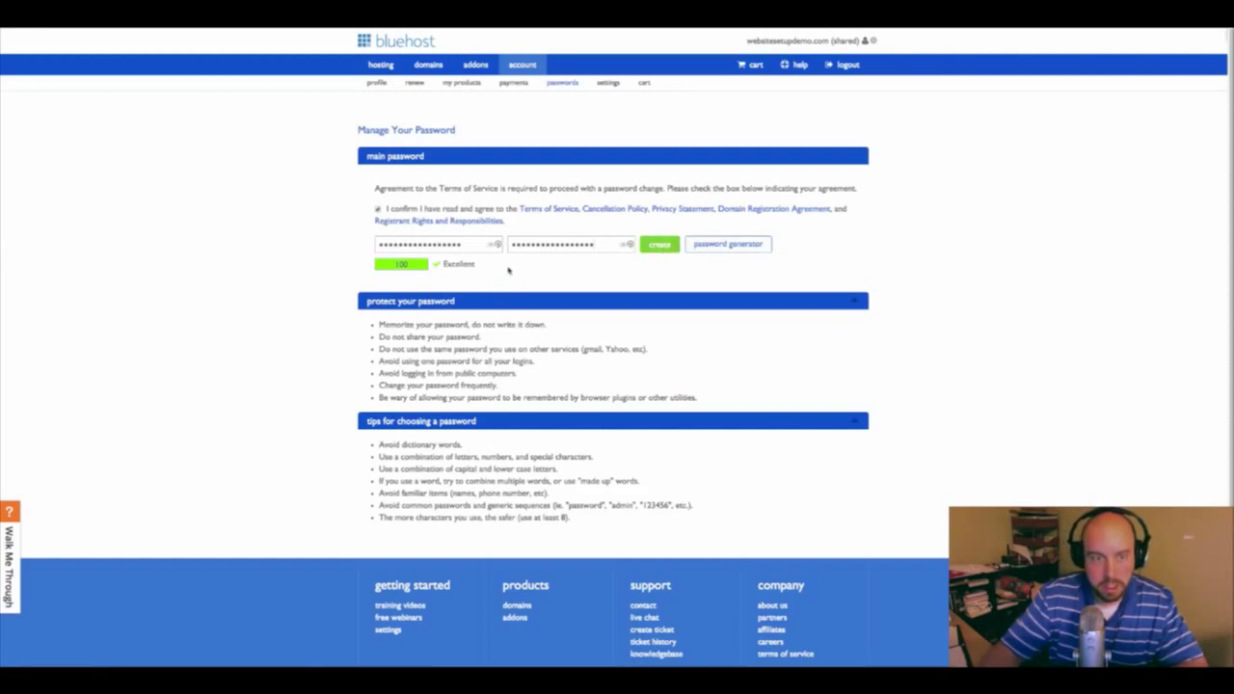
left_click(655, 245)
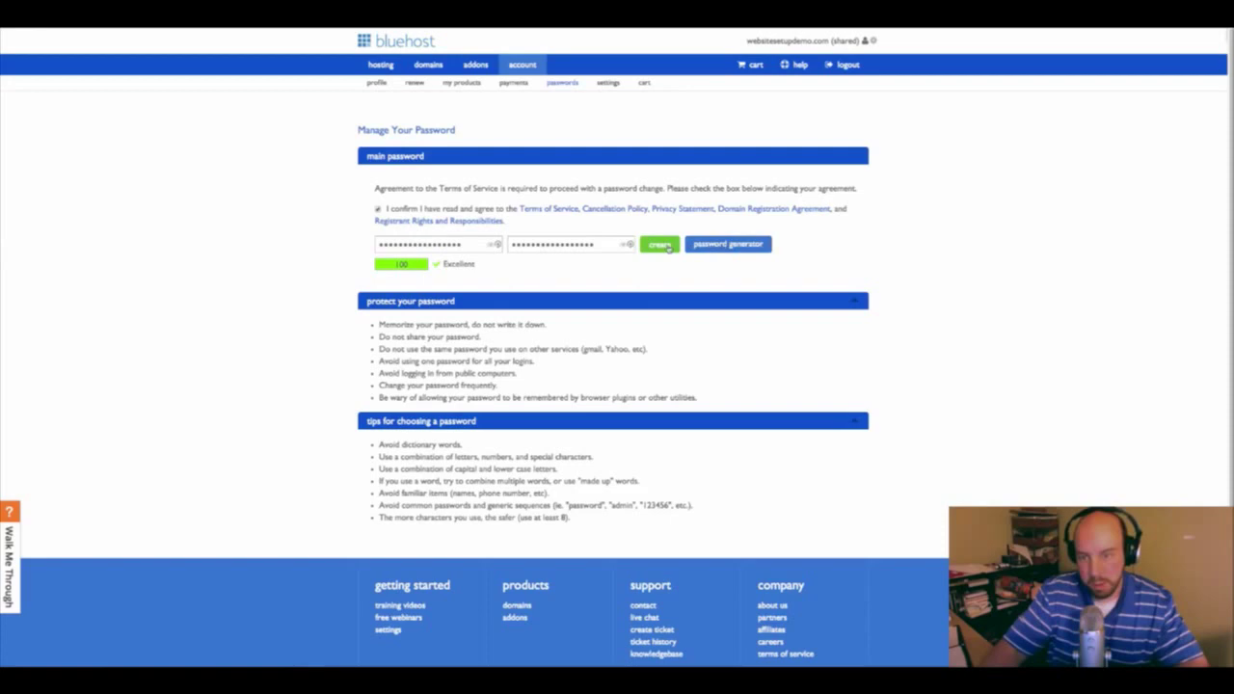
left_click(657, 246)
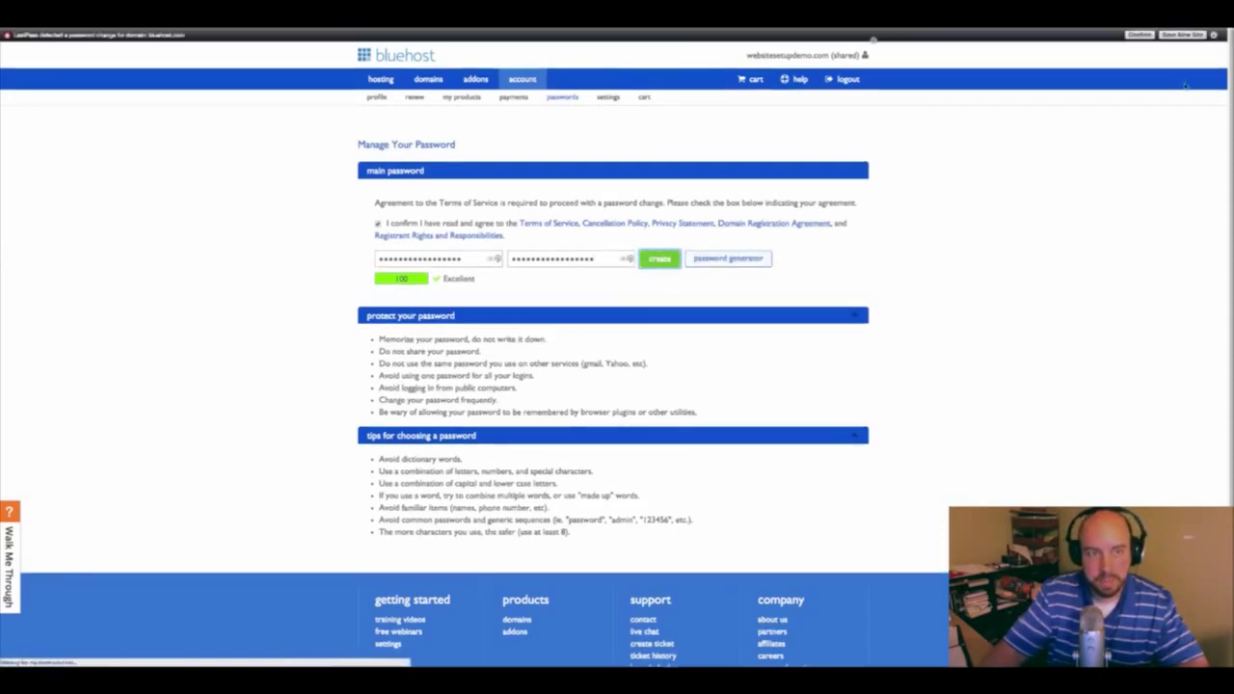
left_click(1214, 36)
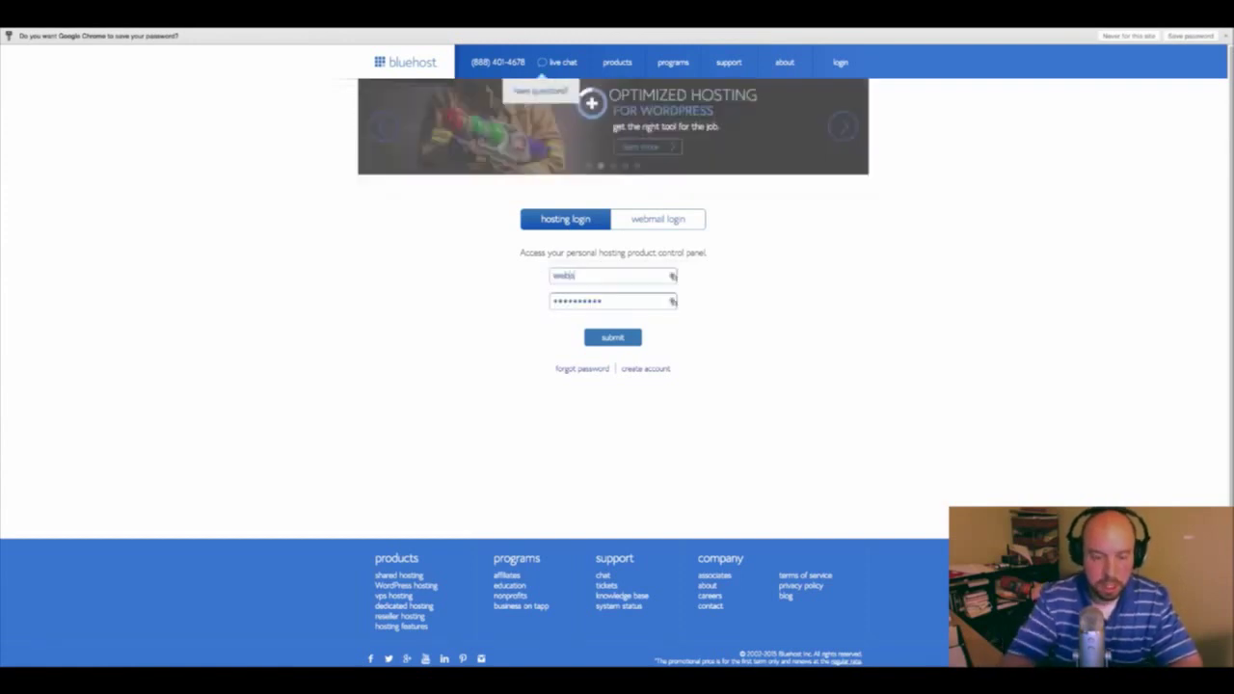
Log in to the hosting account with the account username and new password
type("sttesetupdemo")
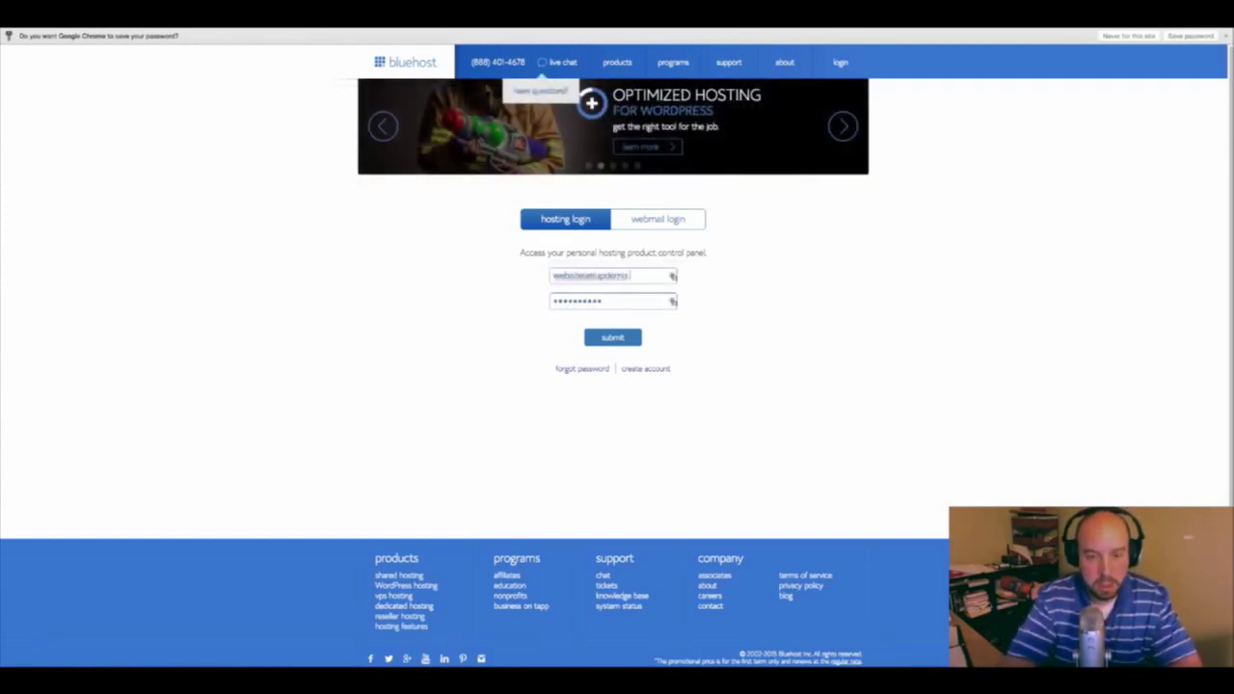
key("Tab")
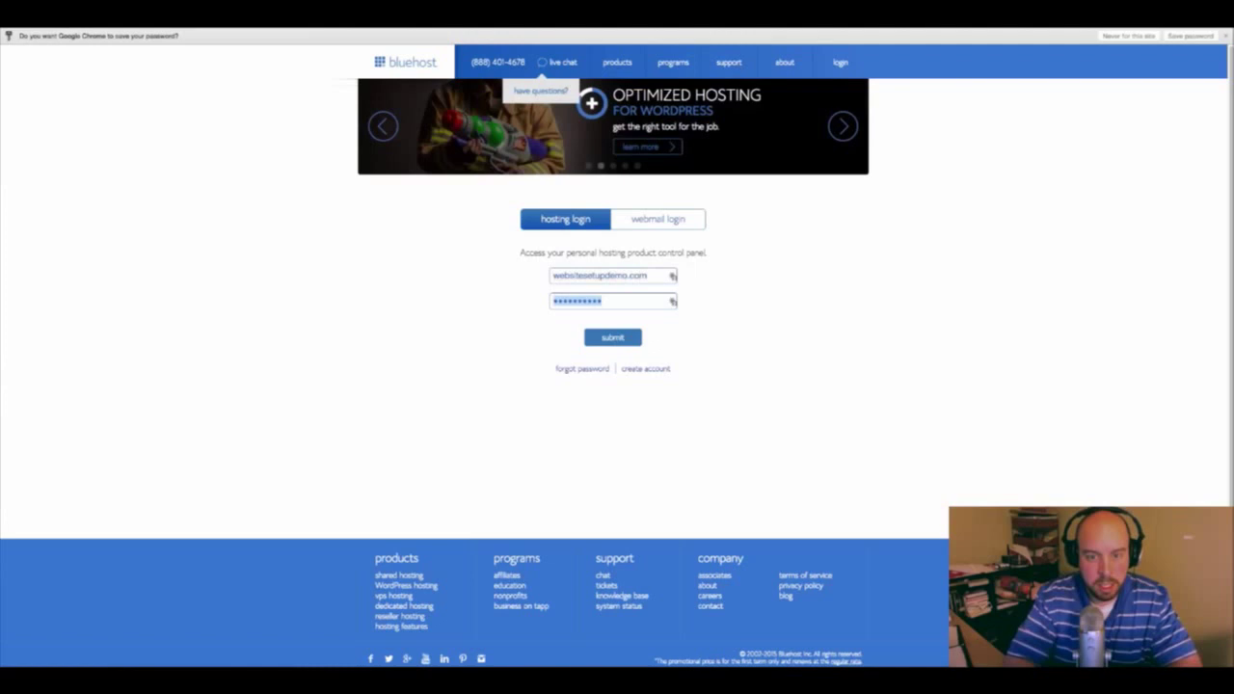
type("***")
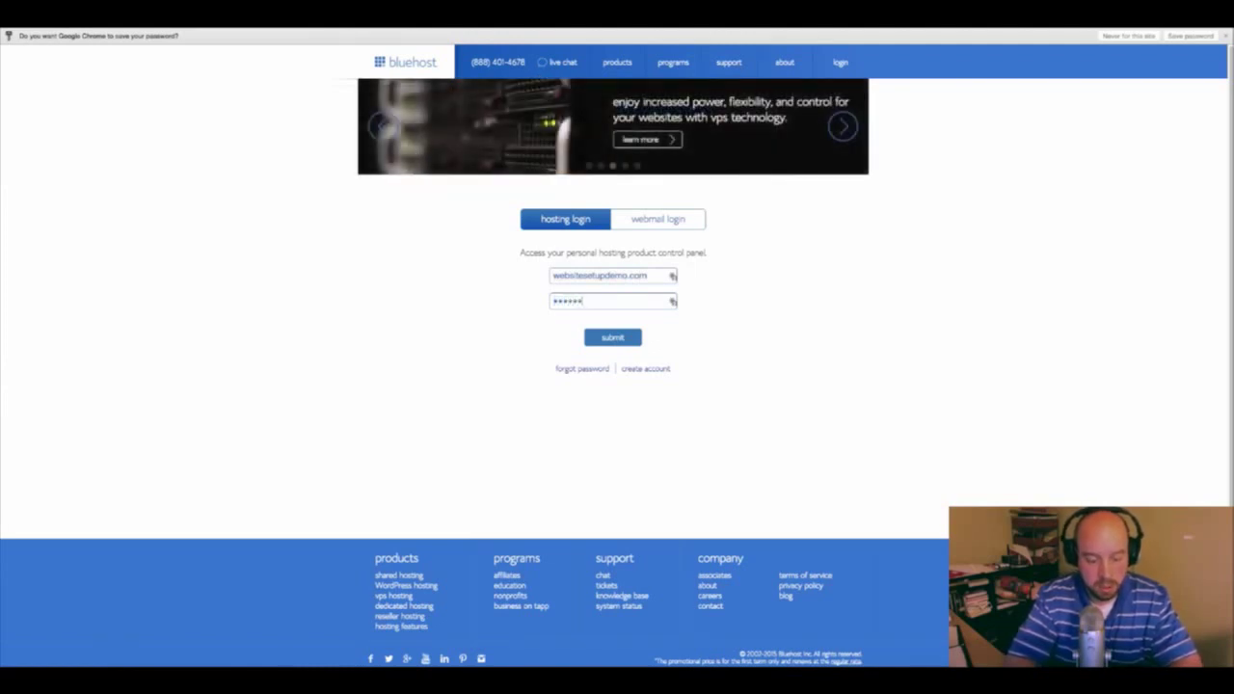
type("********")
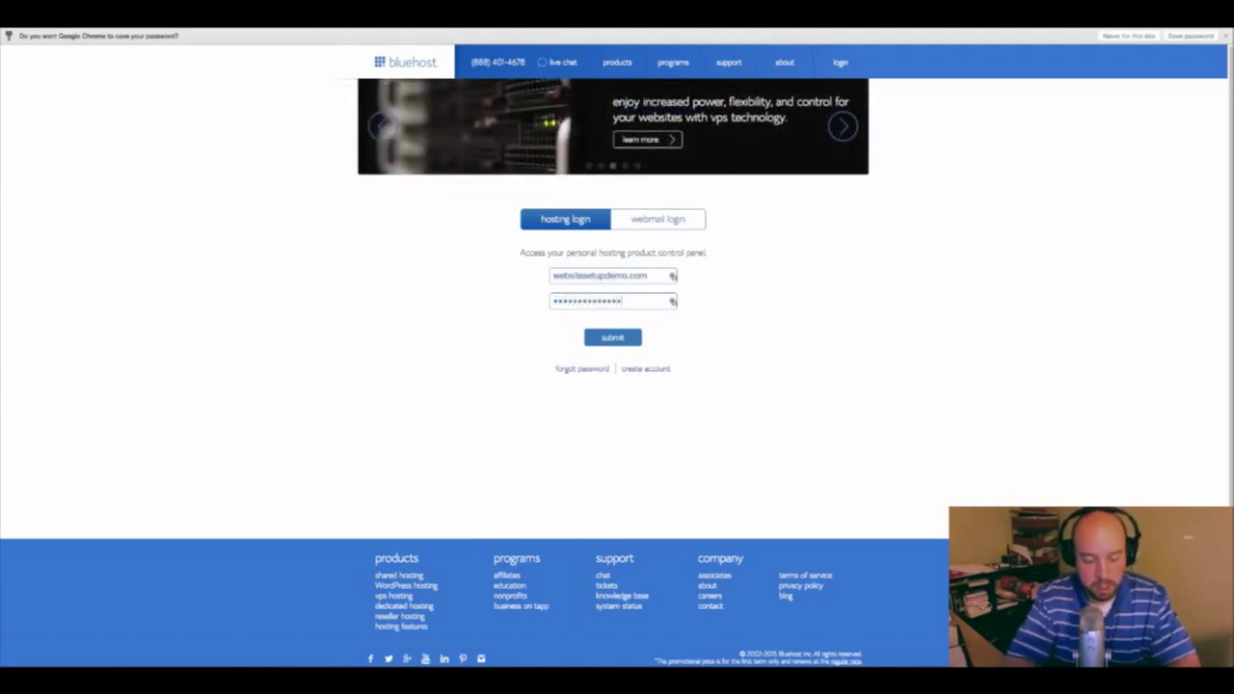
type("***")
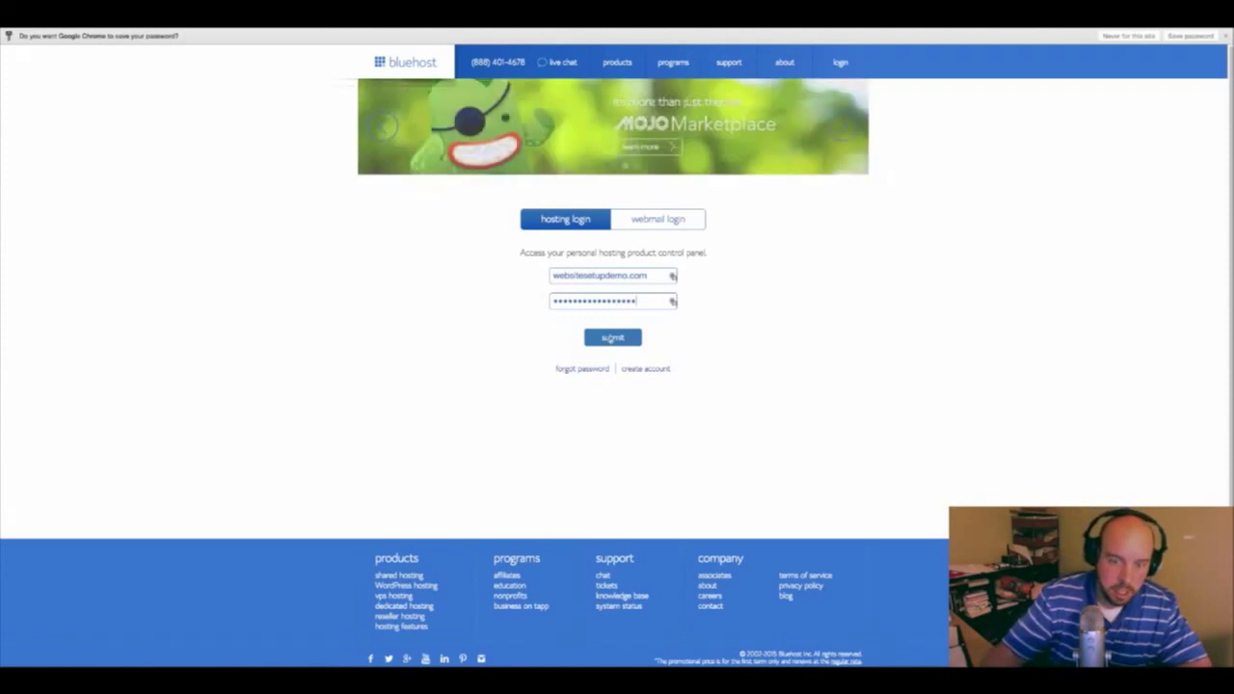
left_click(611, 339)
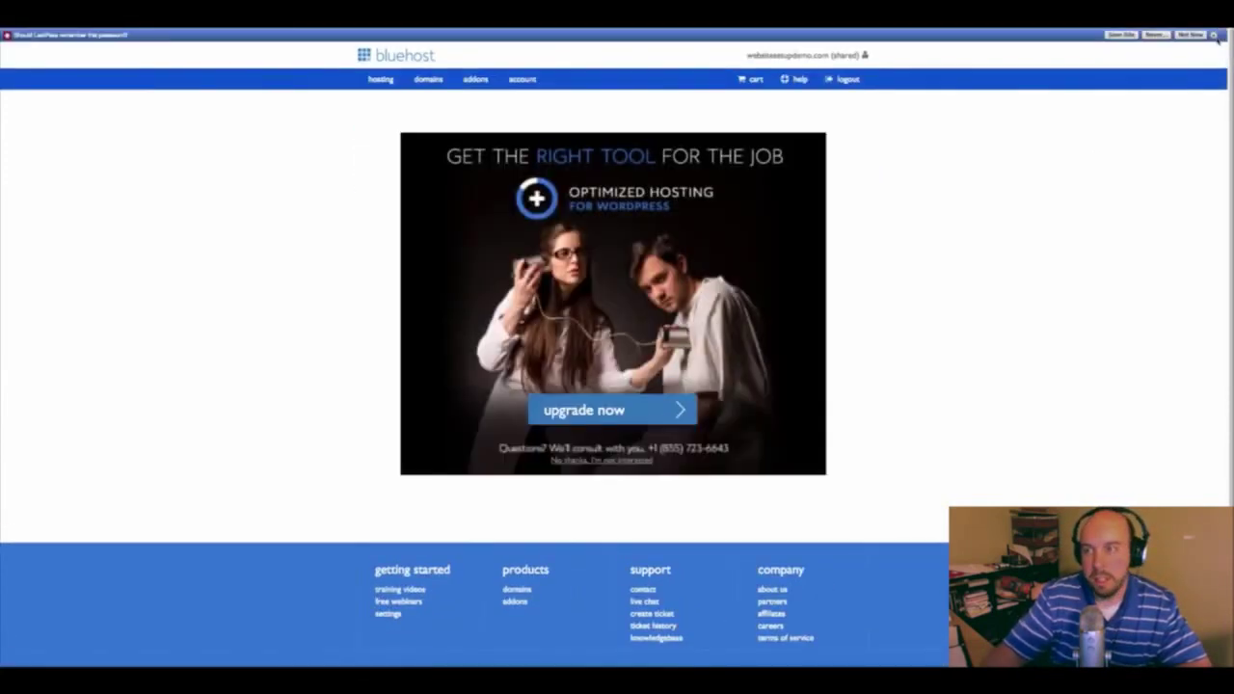
Dismiss the save-password prompt and welcome message, then open the full cPanel
left_click(1216, 35)
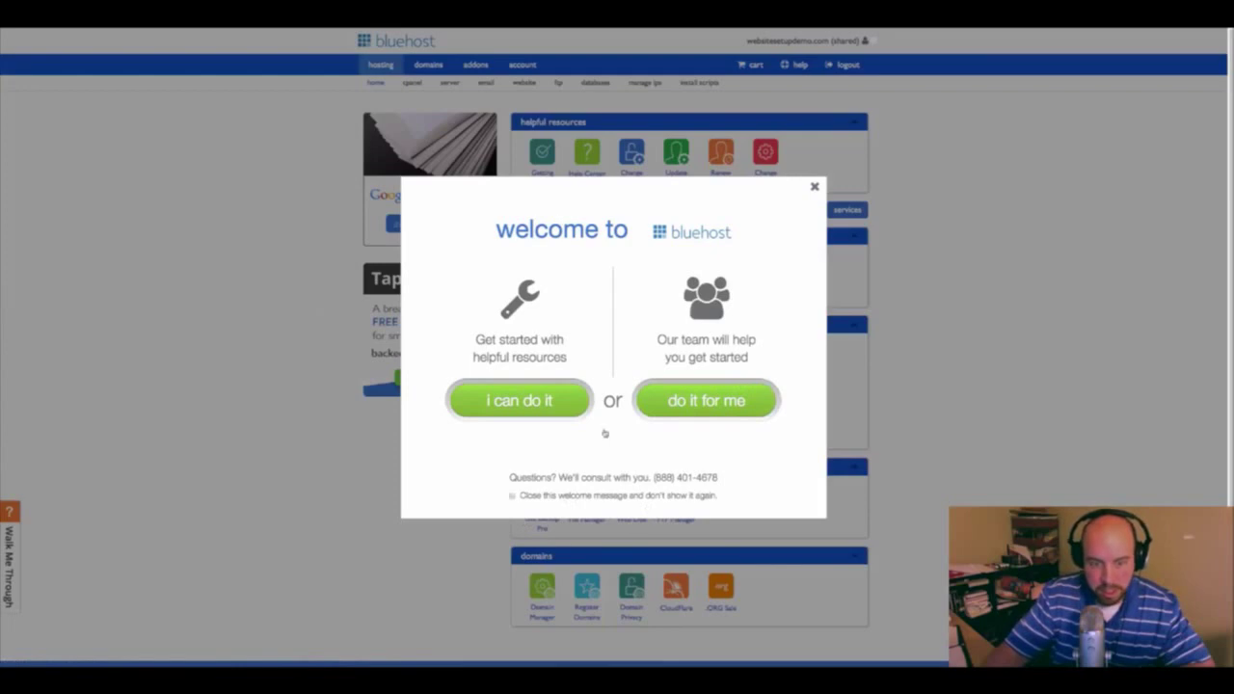
left_click(815, 186)
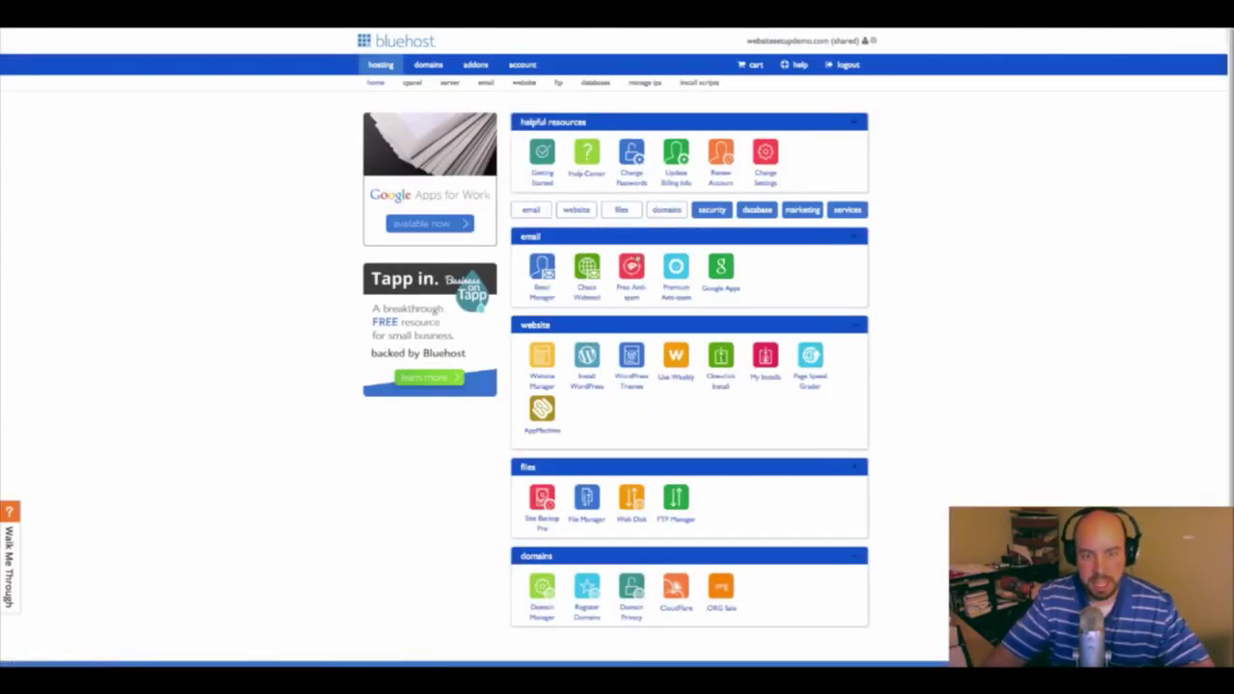
left_click(411, 84)
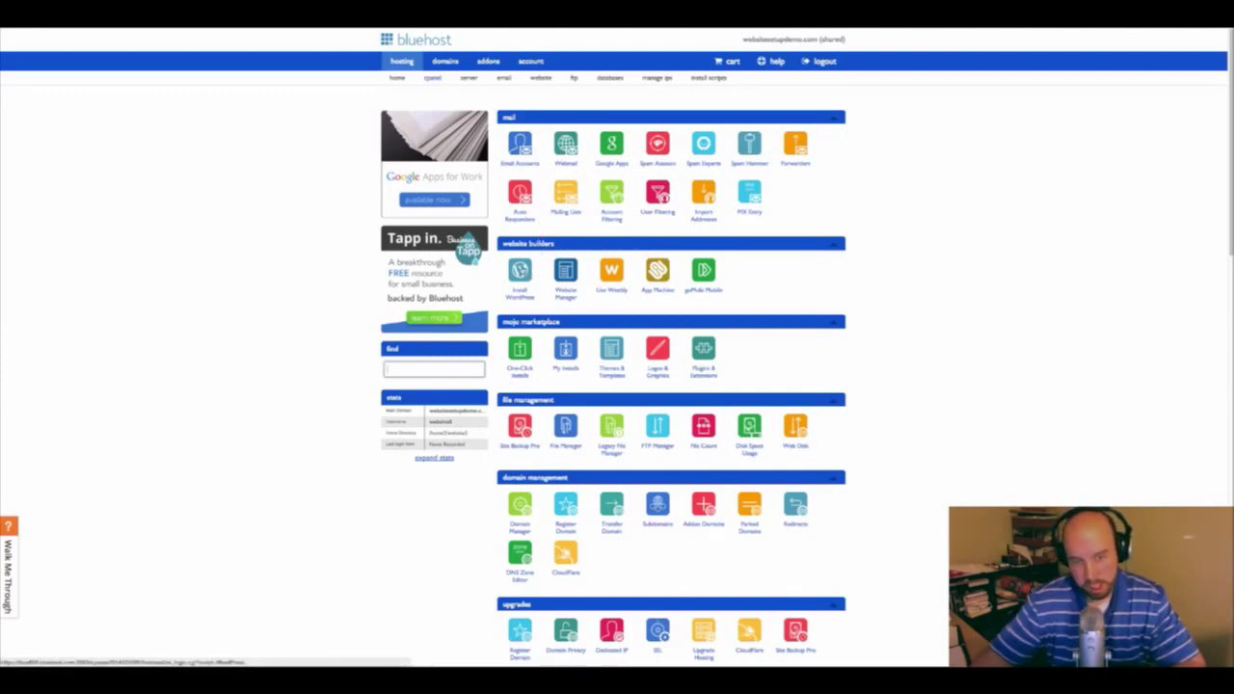
Begin a WordPress install and check the websitesetupdemo.com domain for it
left_click(520, 268)
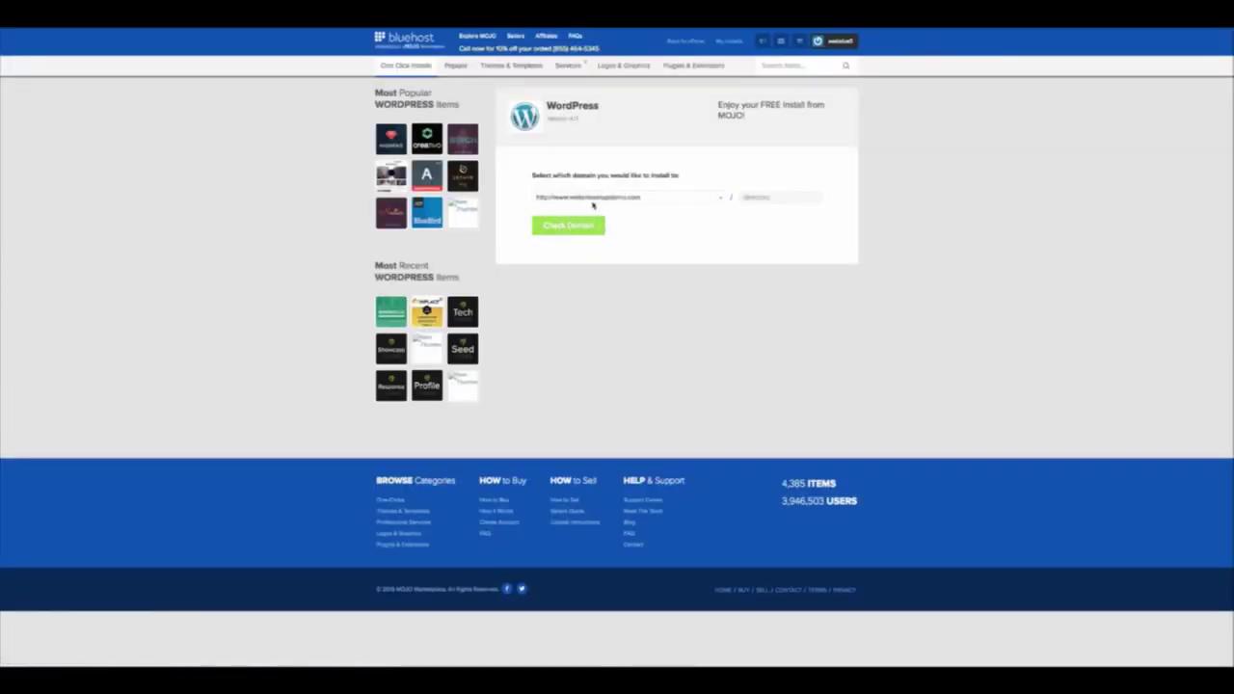
left_click(569, 226)
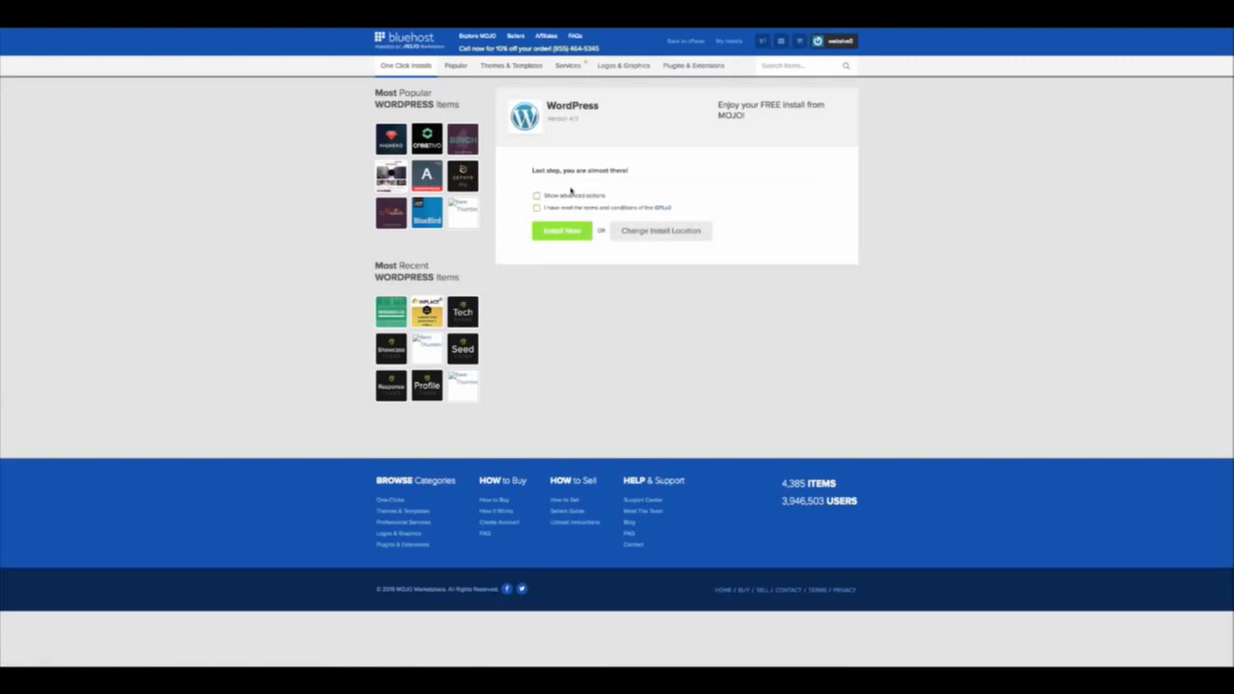
Show advanced options and set the site title to 'Website Setup Demo'
left_click(537, 197)
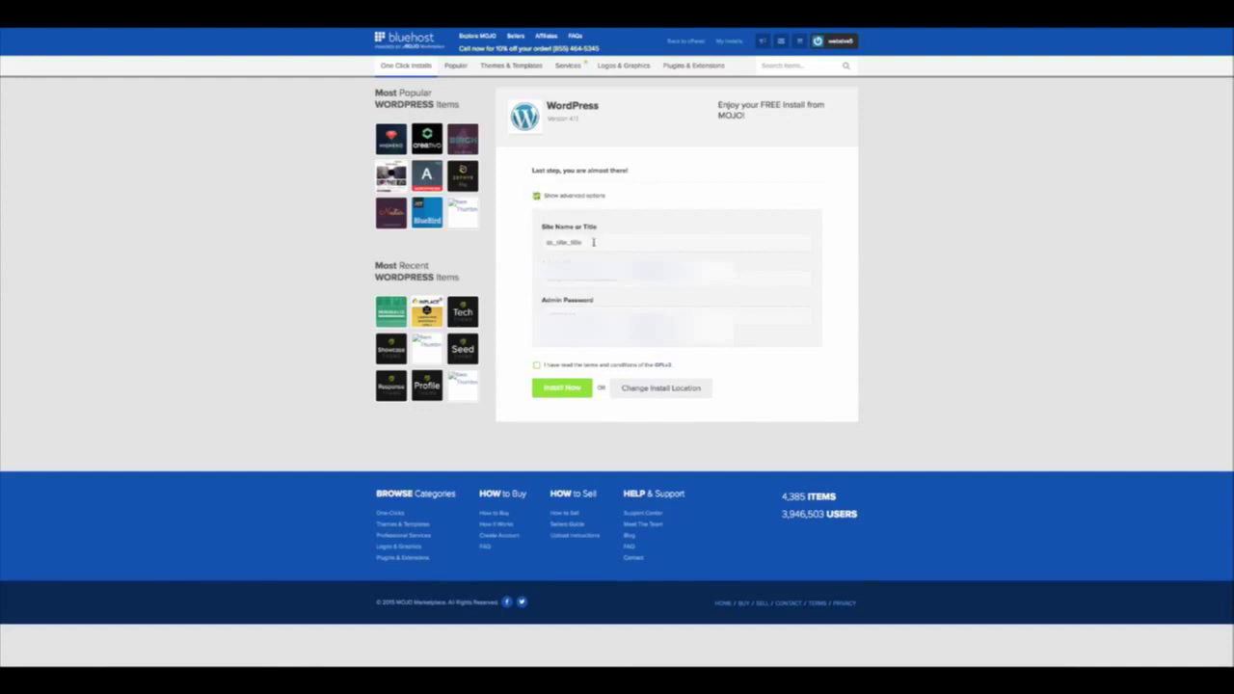
left_click_drag(592, 242, 507, 242)
type("Website Setup Demo")
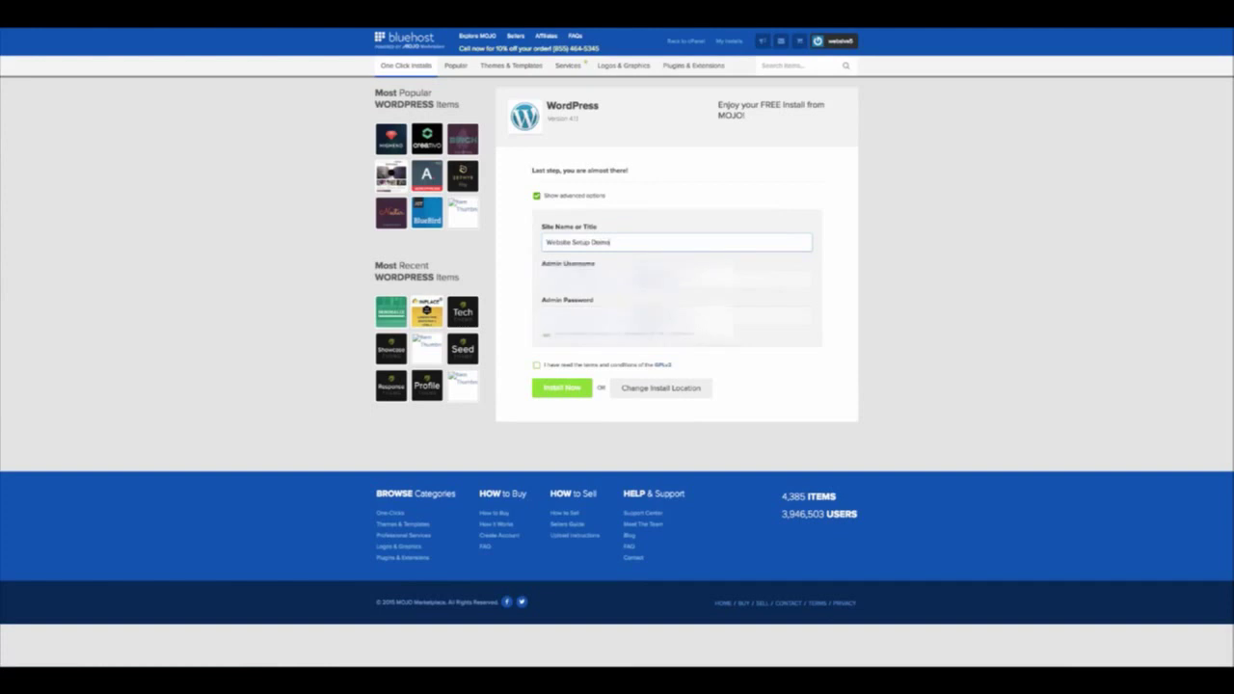
Enter the admin e-mail username and password, and accept the GPLv2 licence terms
left_click(674, 279)
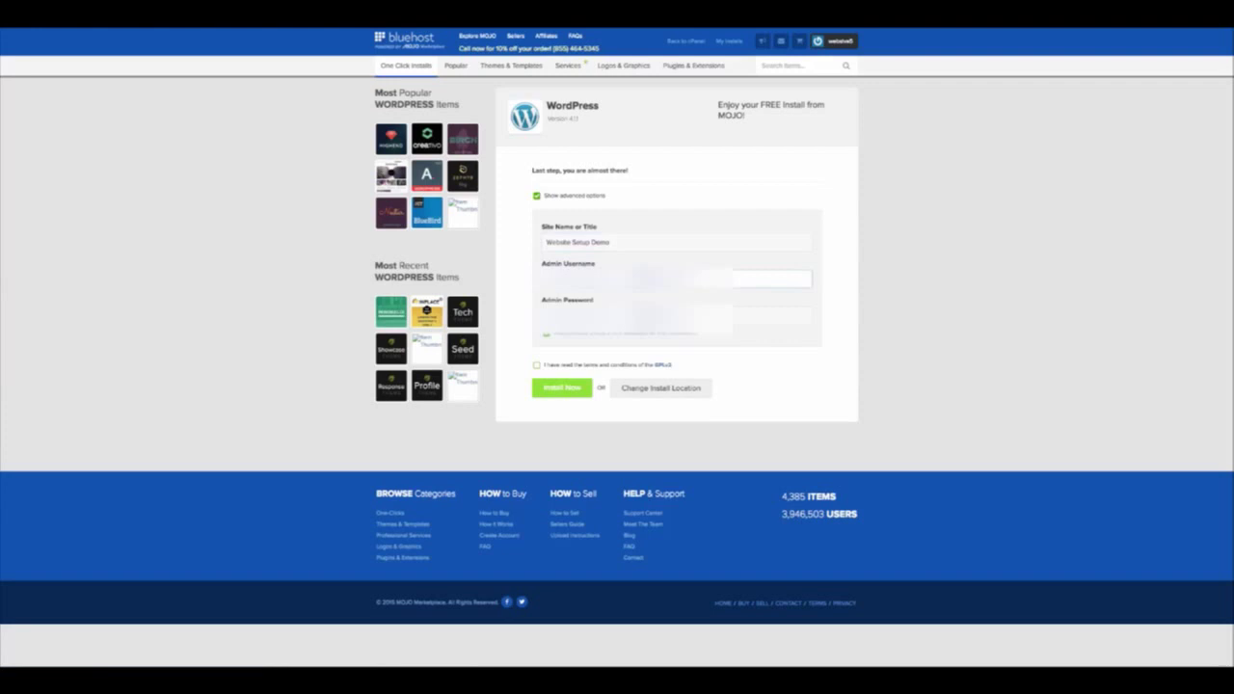
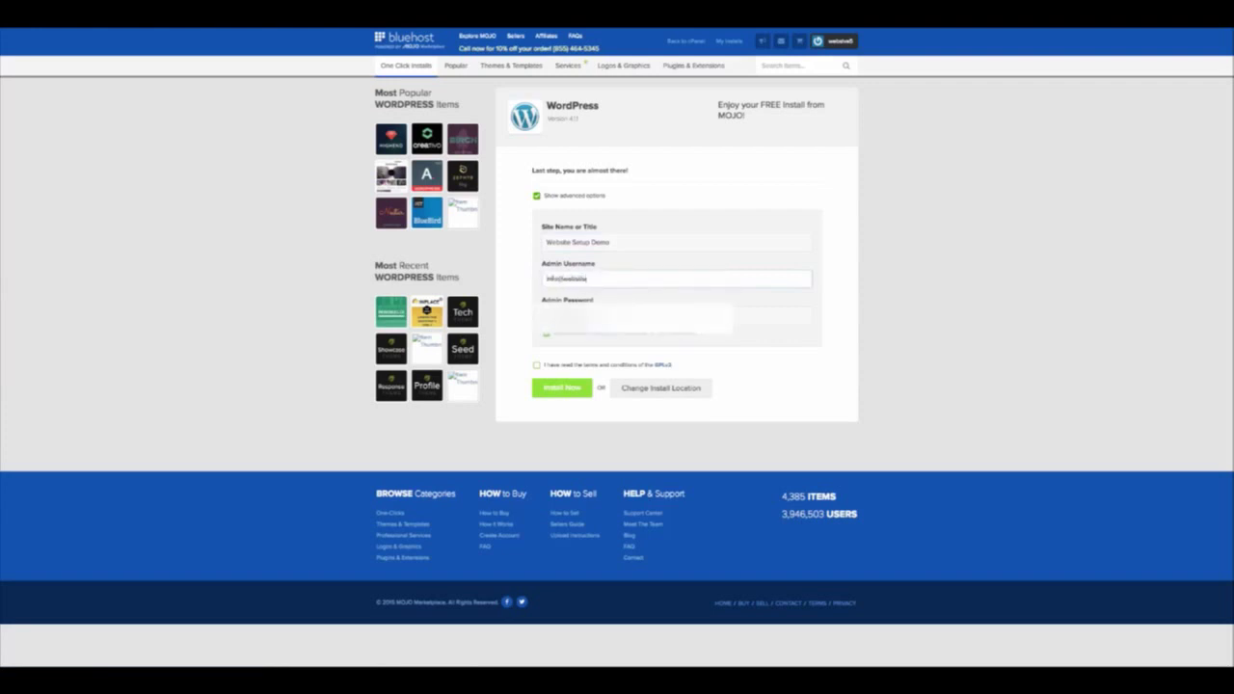
key("Tab")
type("****")
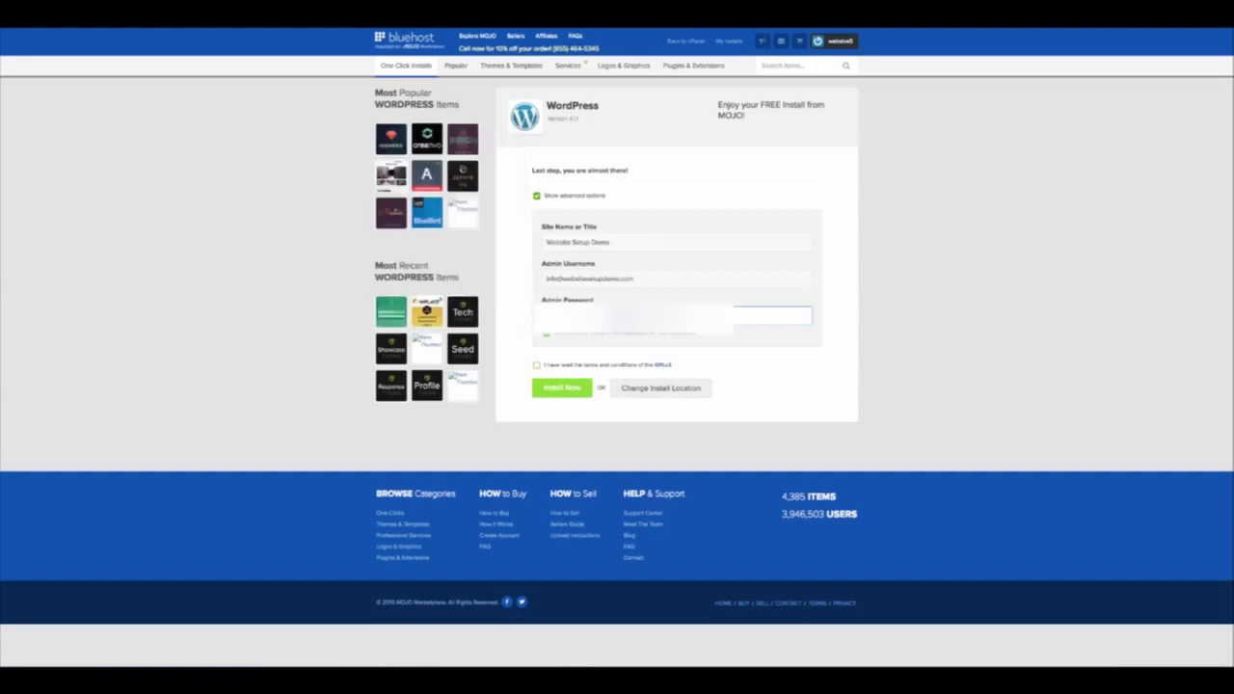
key("super+Tab")
key("super+Tab")
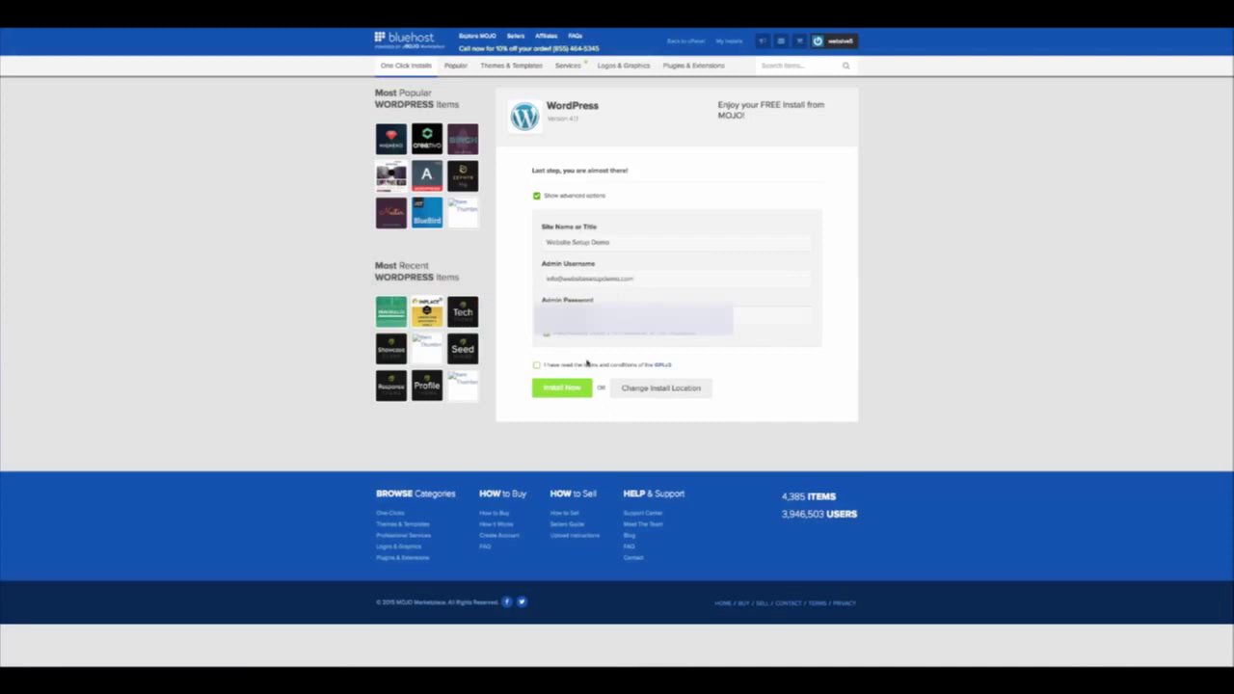
left_click(536, 366)
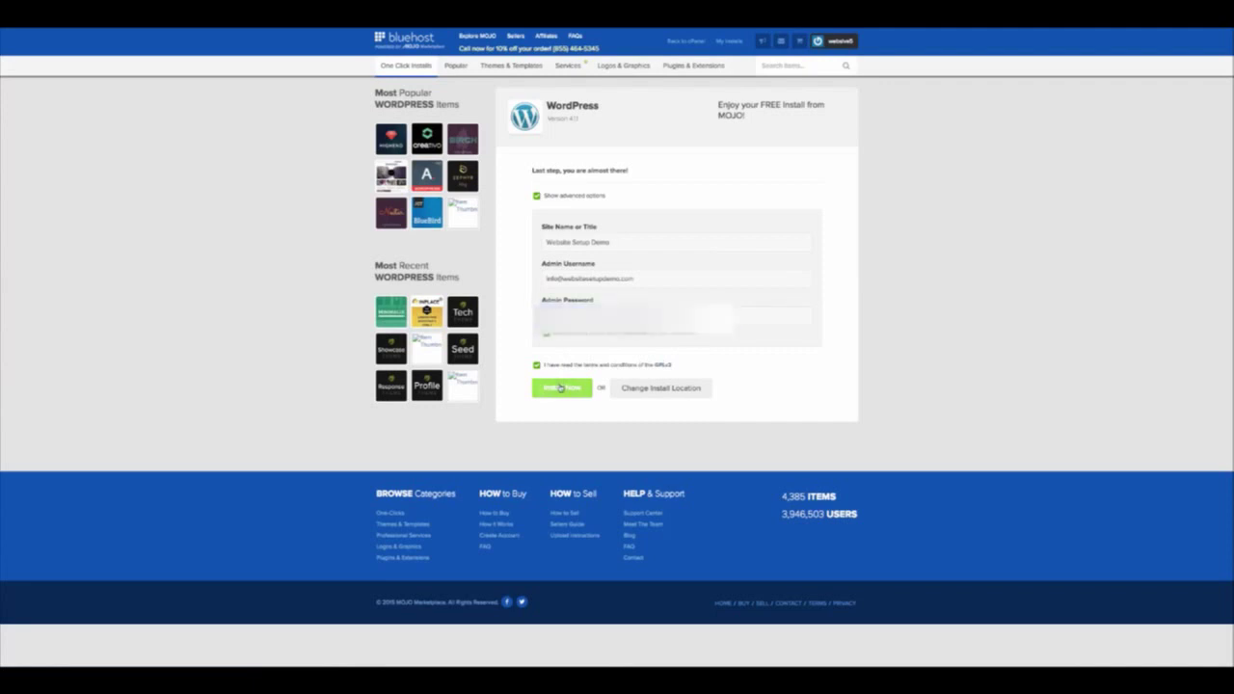
Run the WordPress install, view its login credentials, and go to the site's login page
left_click(560, 388)
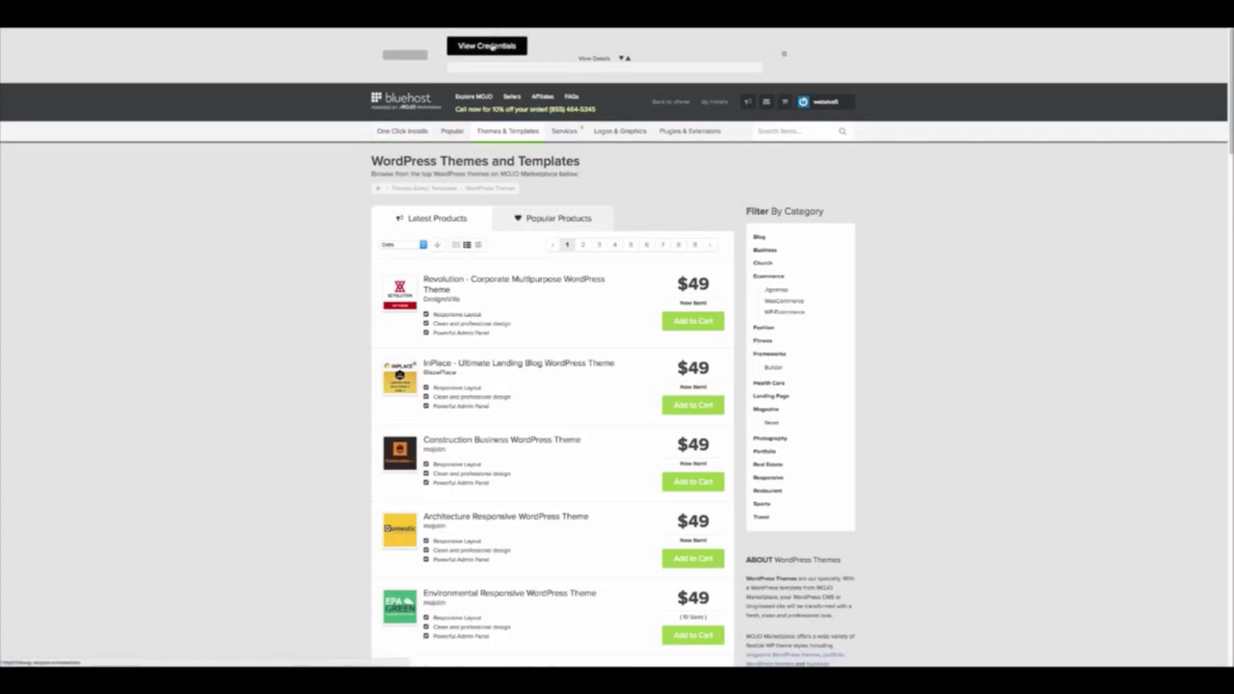
left_click(491, 46)
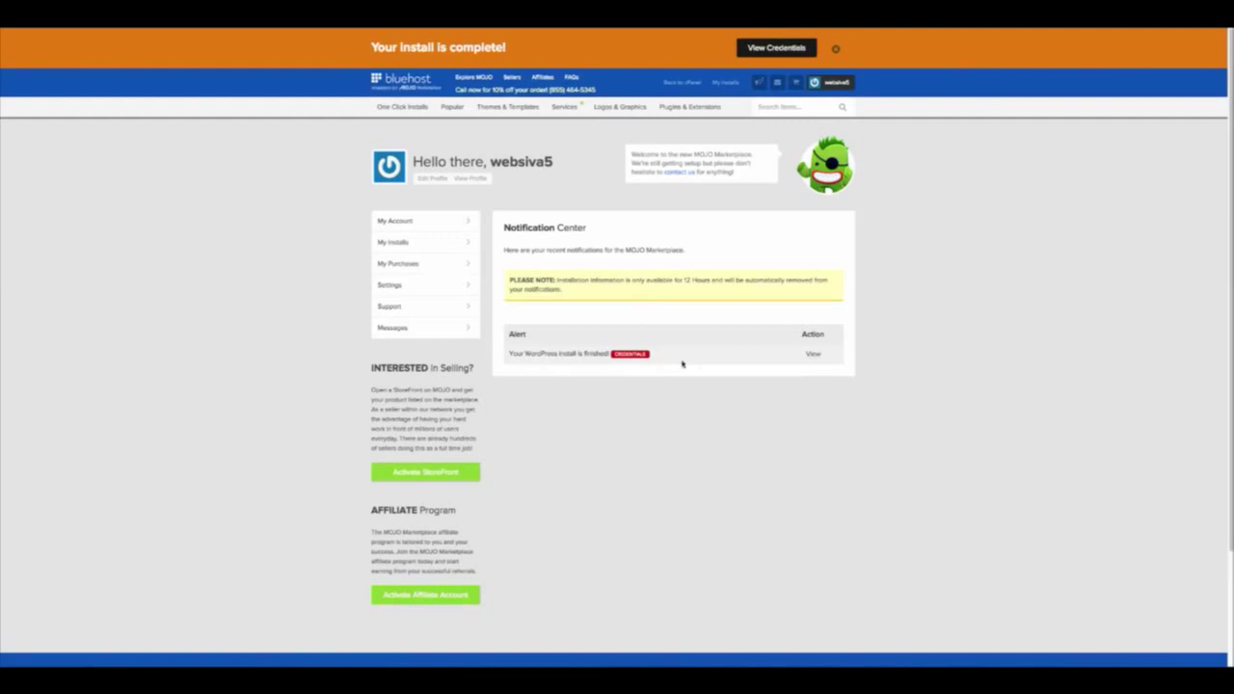
left_click(813, 357)
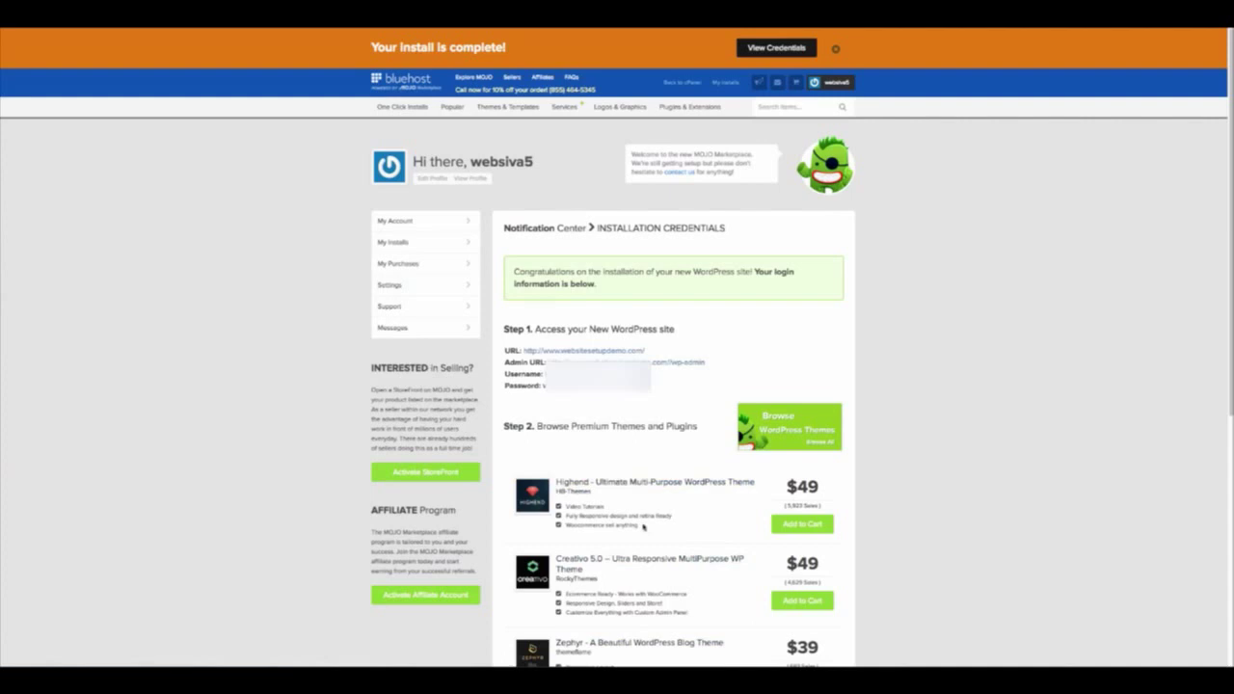
mouse_move(548, 500)
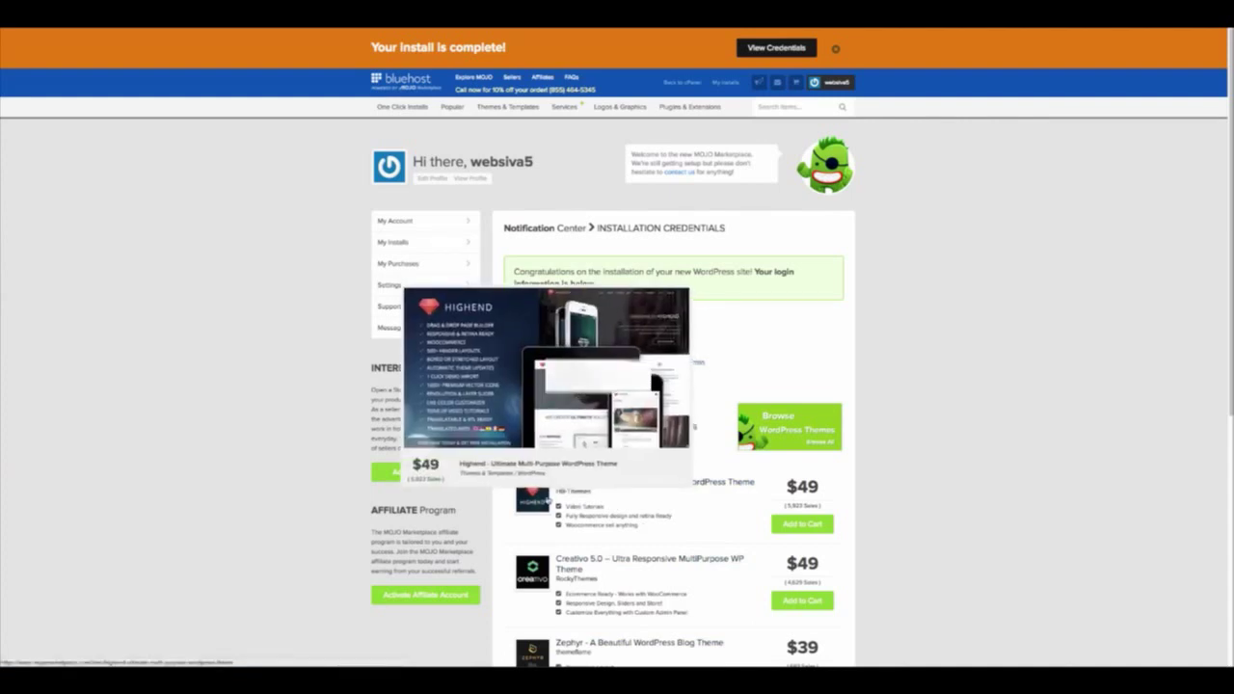
mouse_move(546, 578)
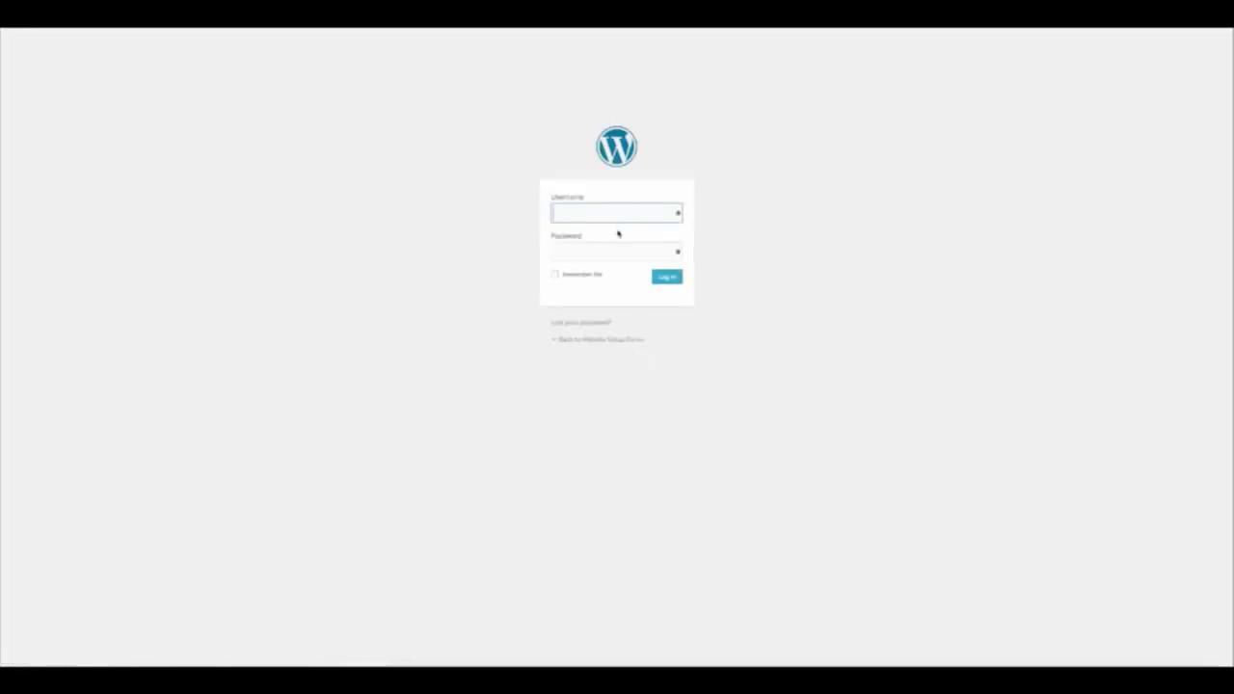
Log in with the admin username and corrected password, declining LastPass's offer to save it
key("ctrl+v")
key("Tab")
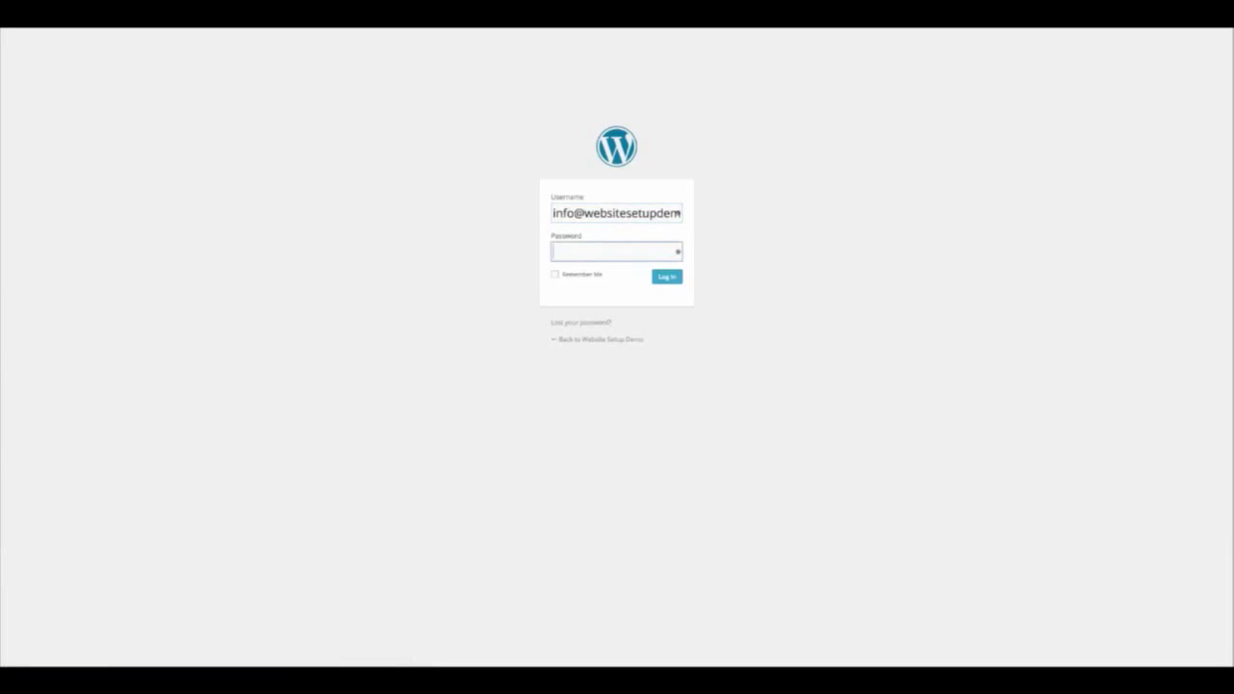
type("•••••••••")
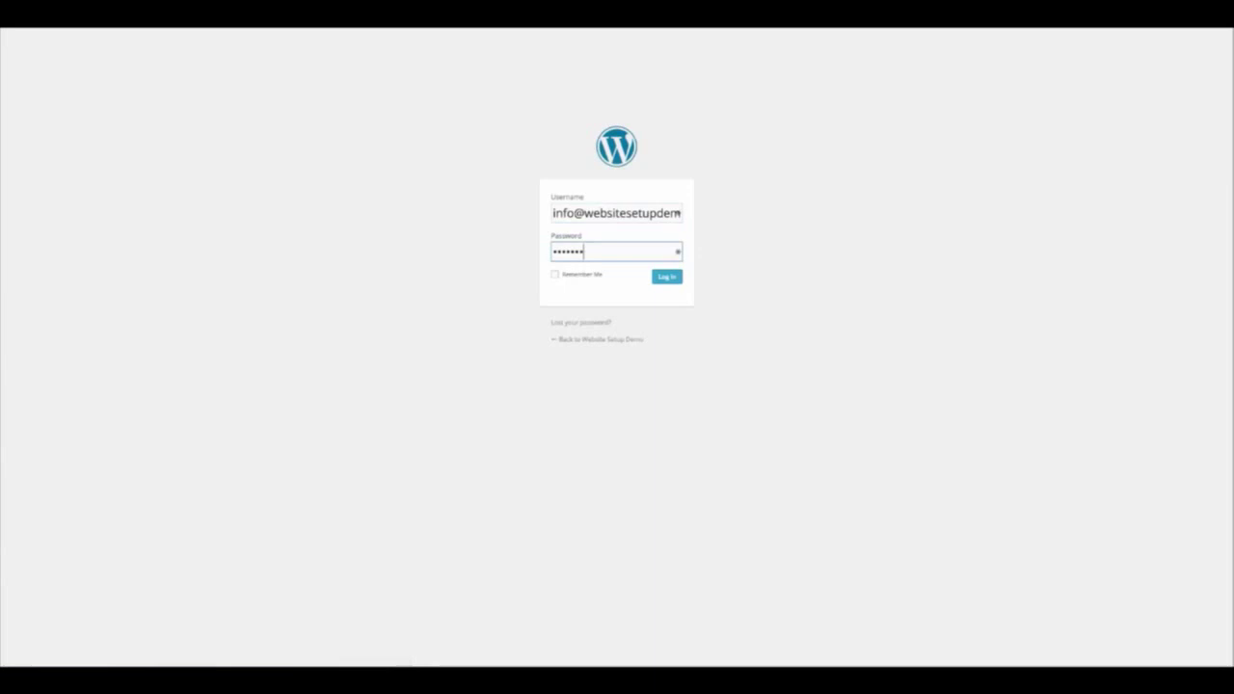
key("BackSpace")
key("BackSpace")
key("BackSpace")
key("ctrl+a")
type("••••••••••••••")
key("Return")
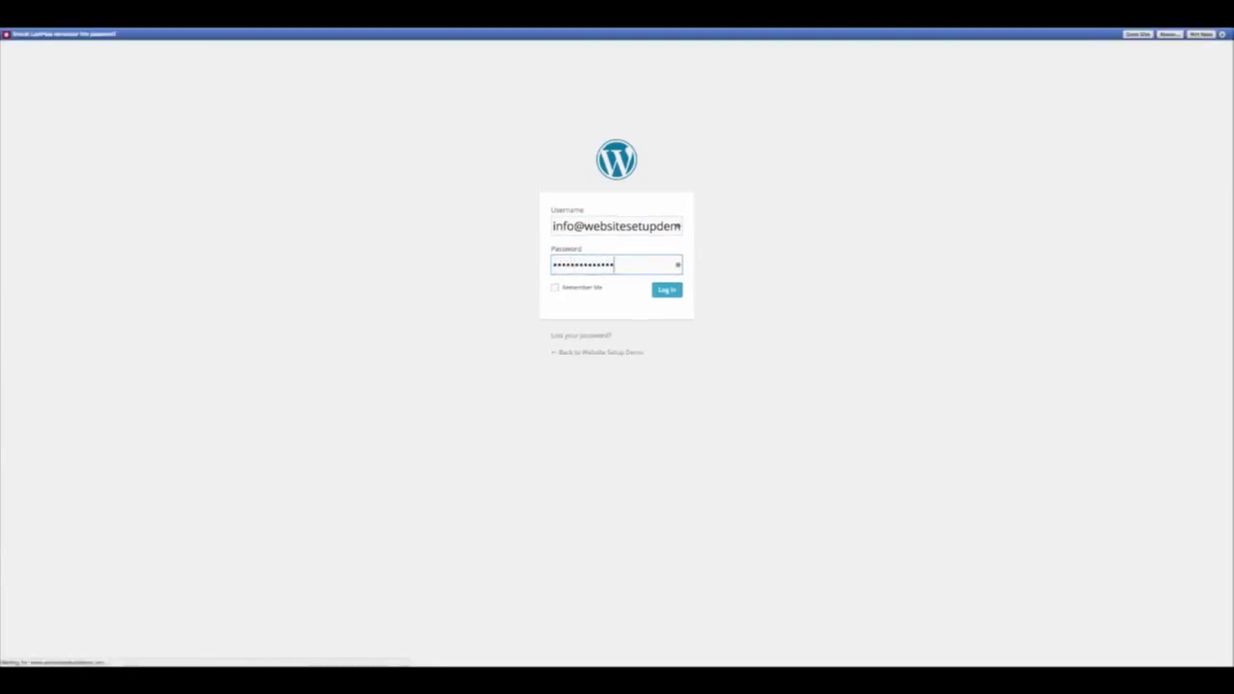
left_click(1200, 34)
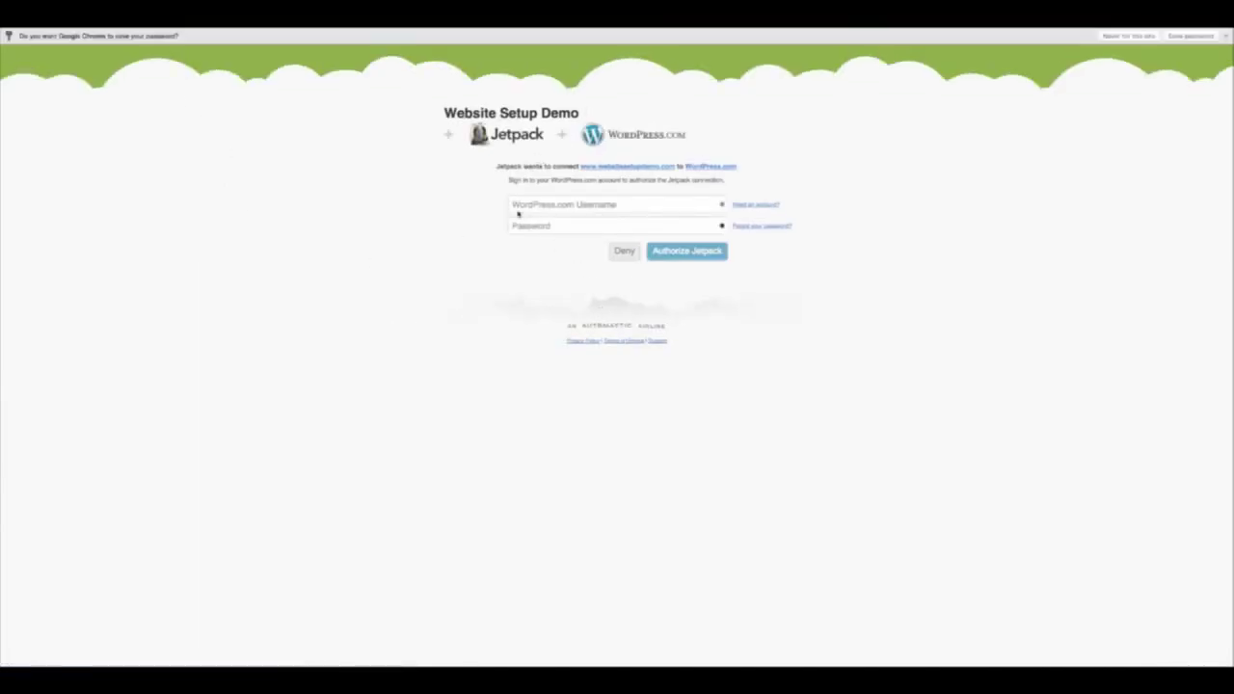
Deny Jetpack authorization, skip the Connect Jetpack step, and go to Installed Plugins
left_click(624, 253)
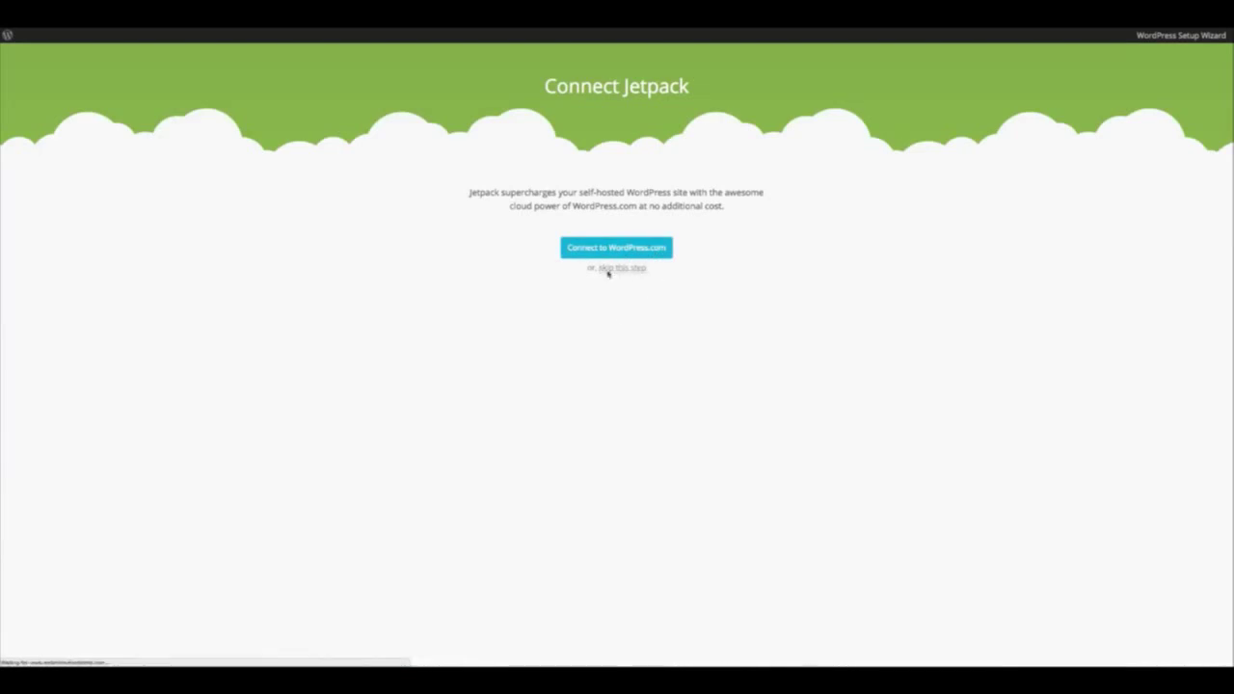
left_click(620, 267)
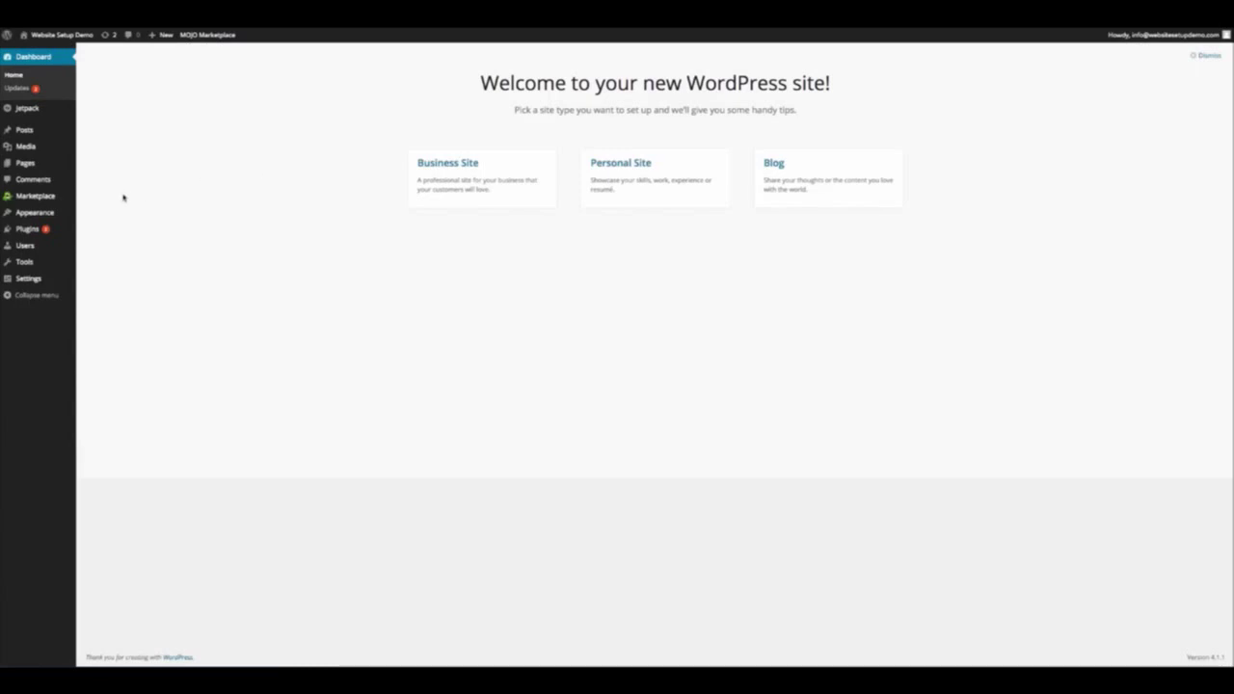
left_click(32, 230)
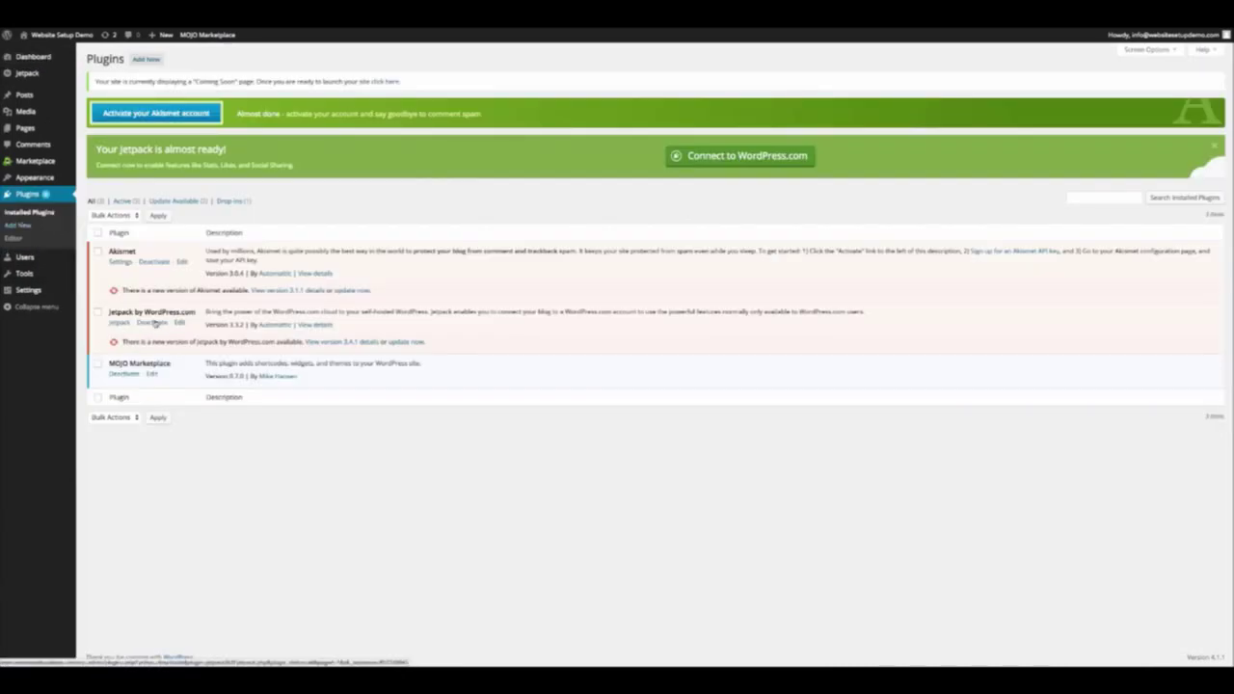
Deactivate Jetpack and Akismet, then check the site link's options without opening anything
left_click(152, 323)
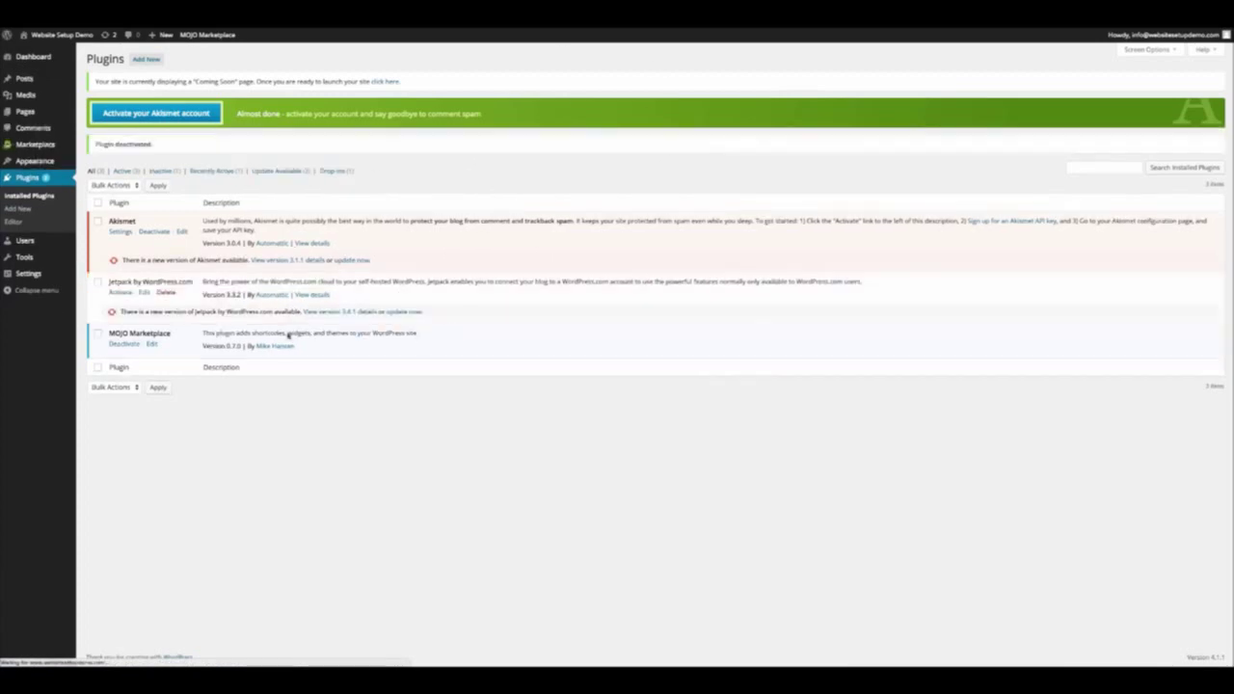
left_click(154, 235)
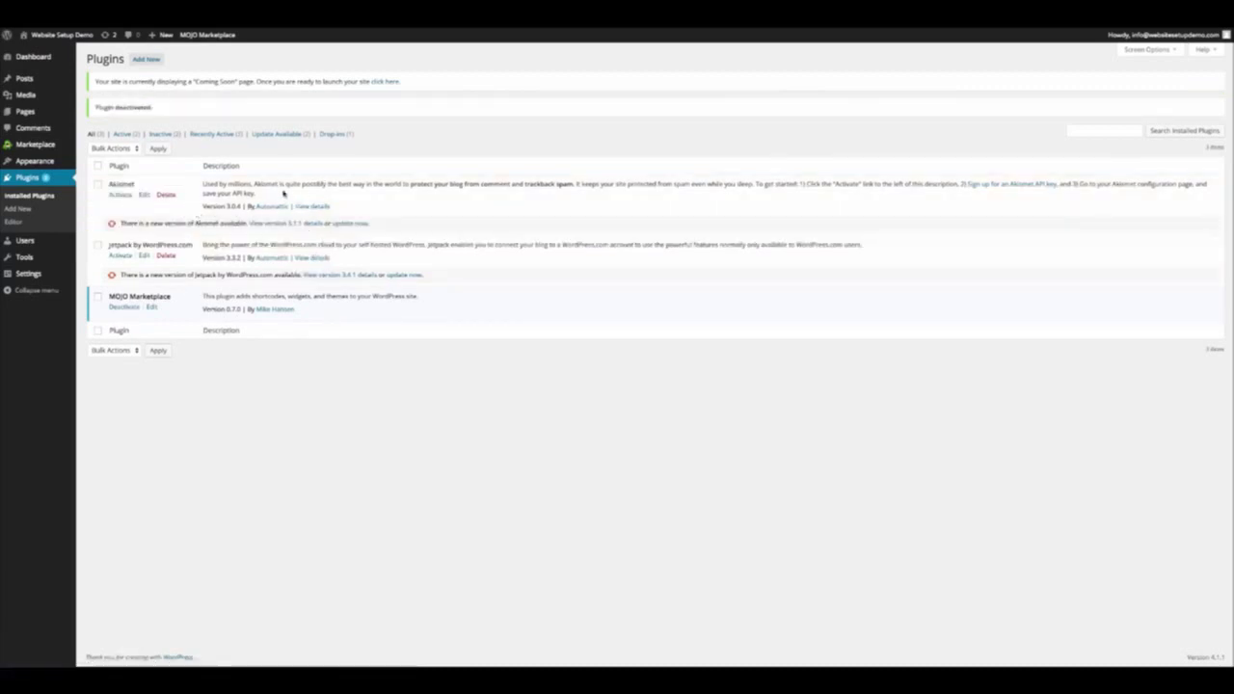
mouse_move(58, 36)
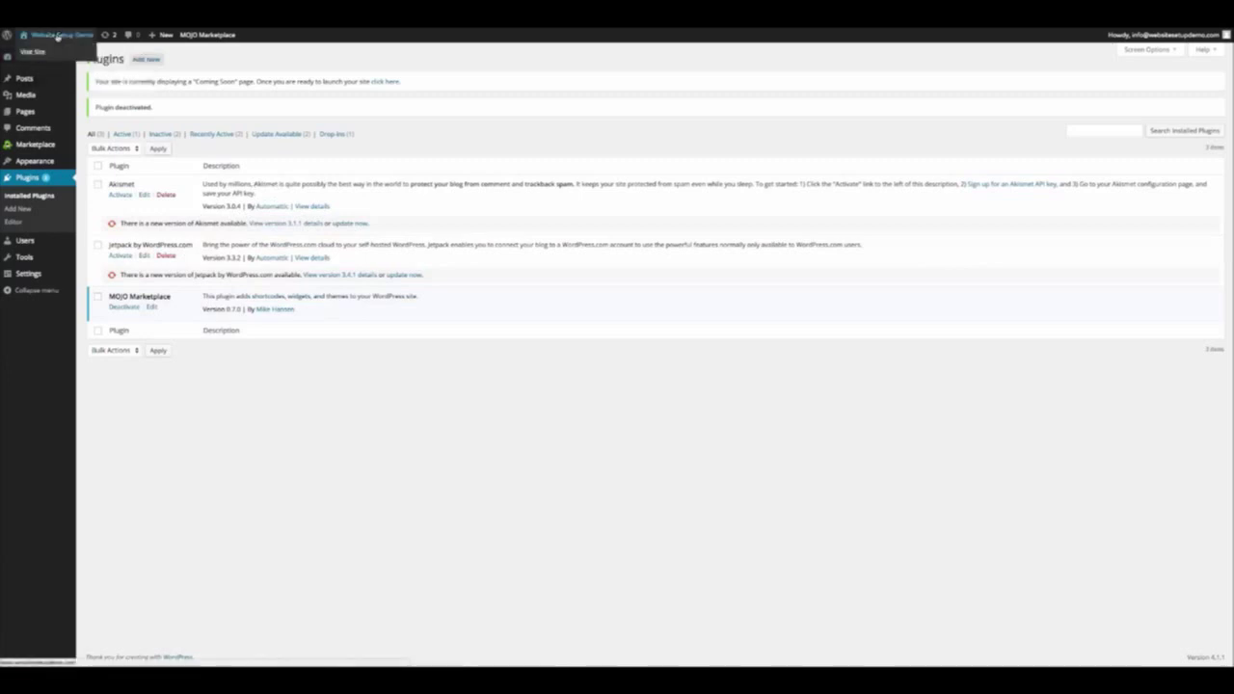
right_click(58, 36)
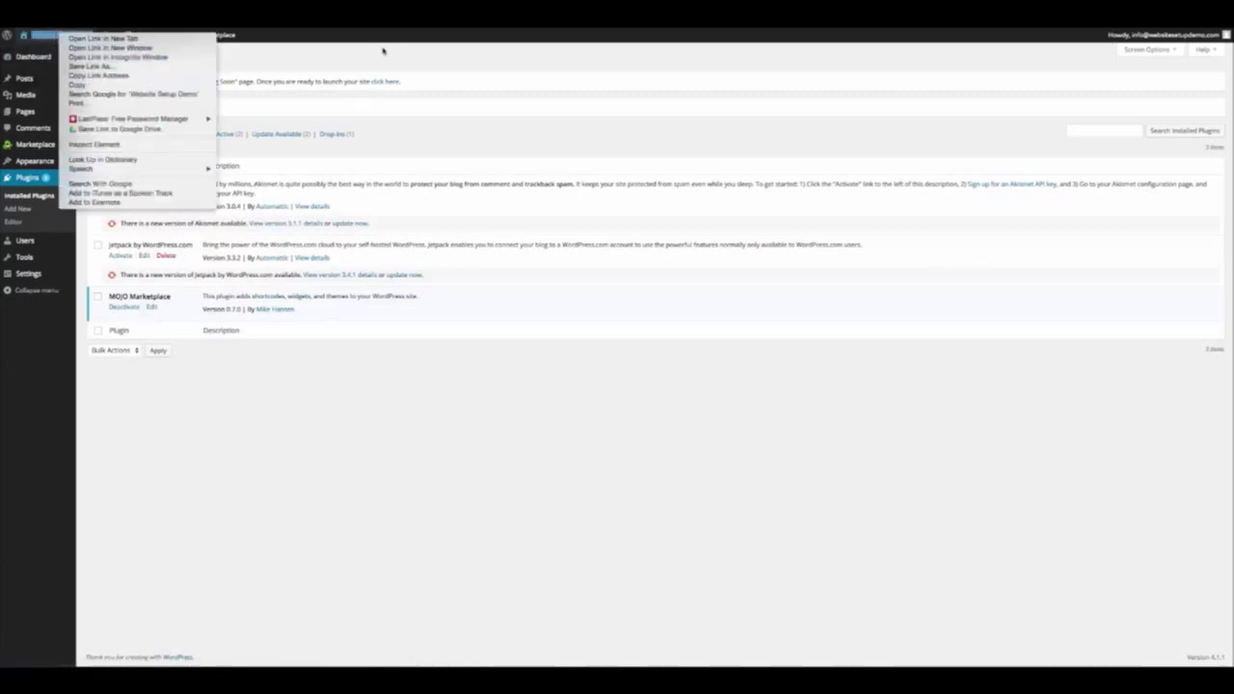
left_click(63, 36)
right_click(50, 50)
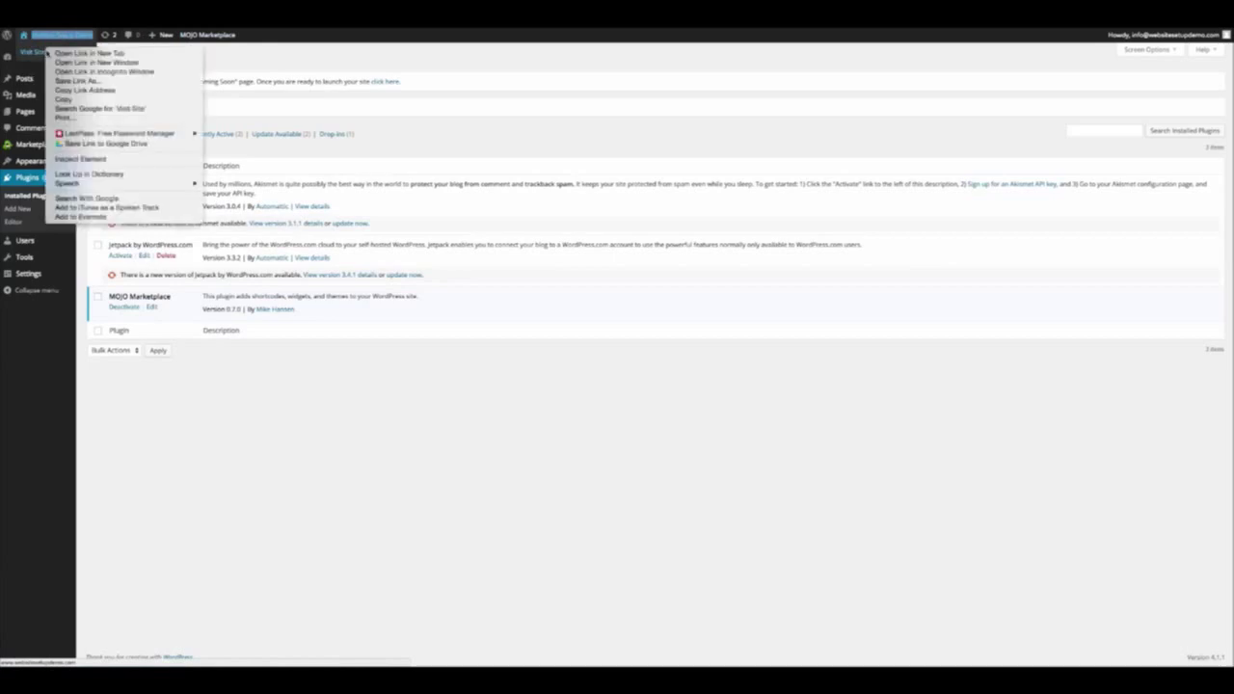
left_click(86, 53)
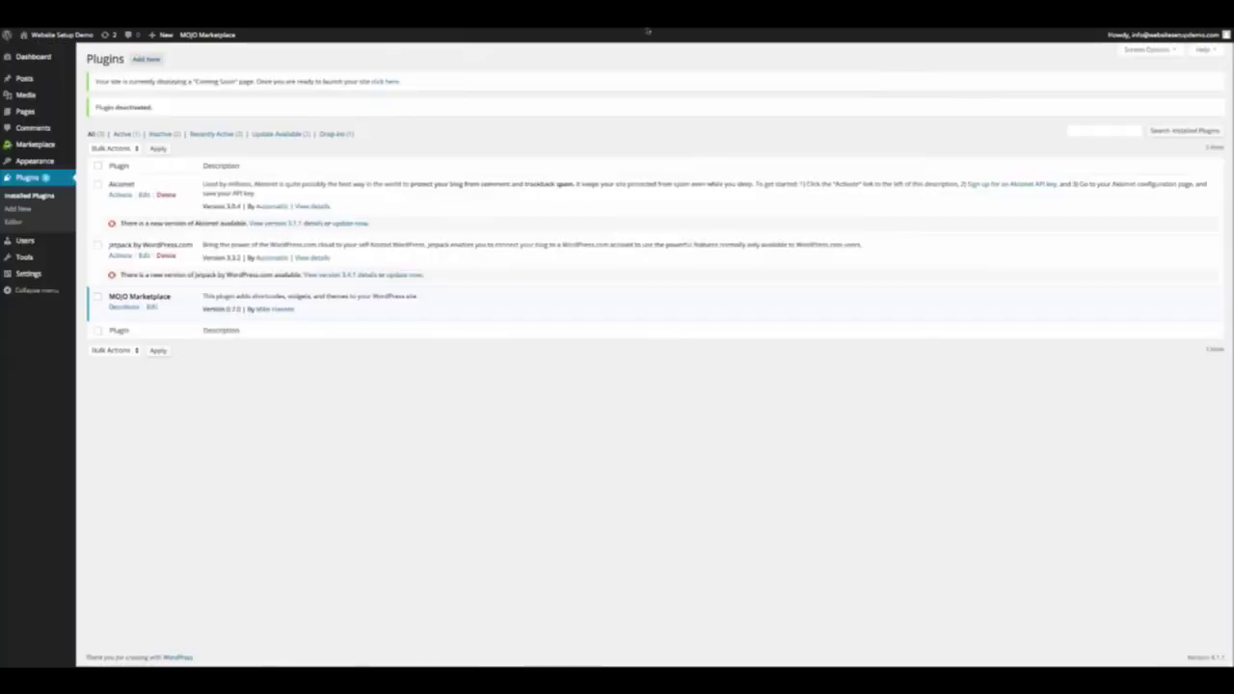
Go to Appearance > Themes and launch Customize for the active Twenty Thirteen theme
mouse_move(39, 162)
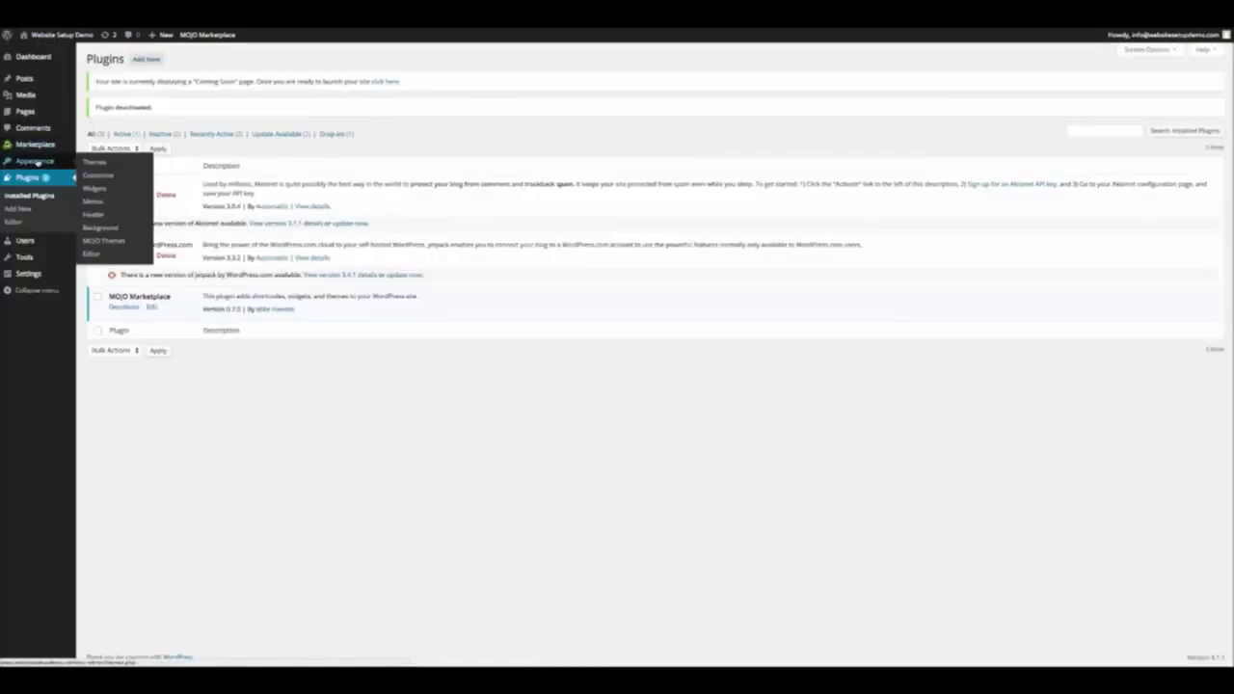
left_click(37, 162)
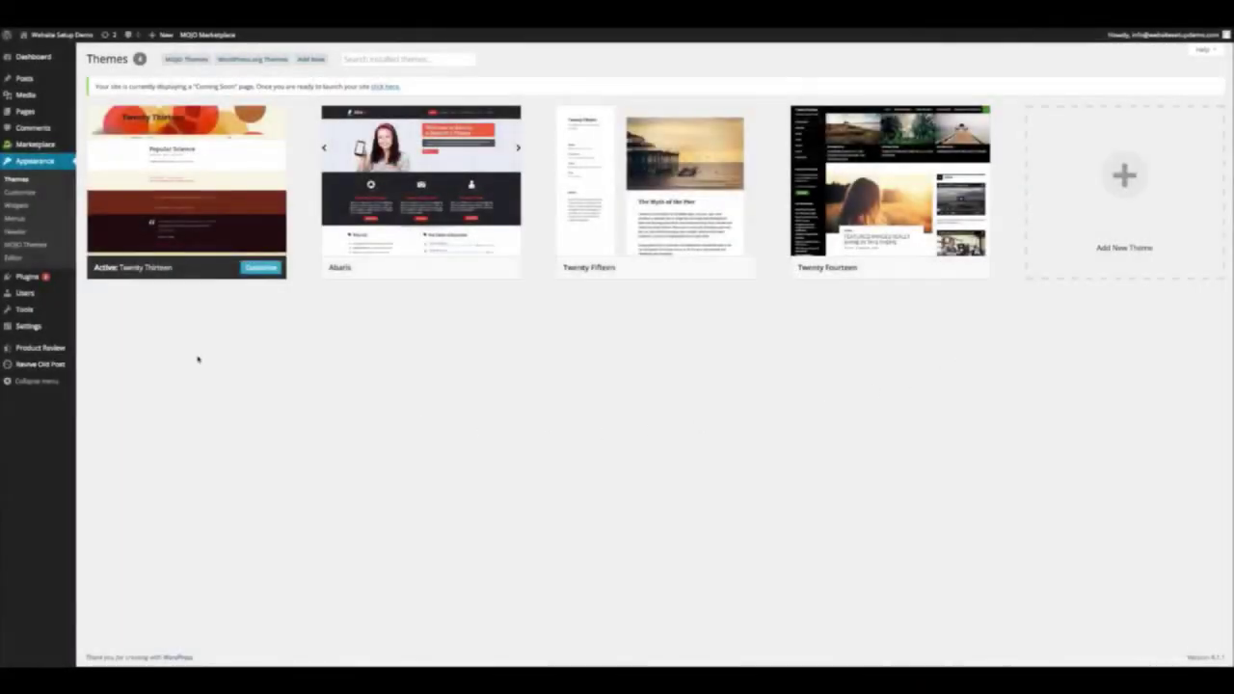
mouse_move(138, 125)
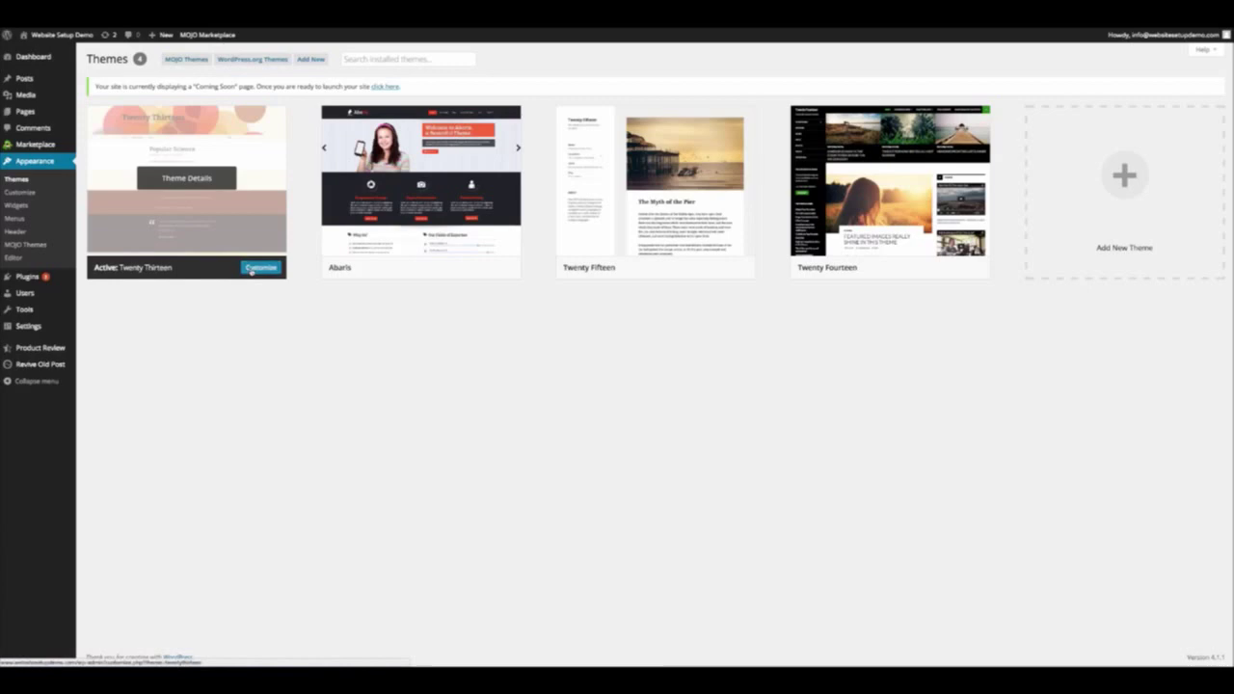
left_click(252, 270)
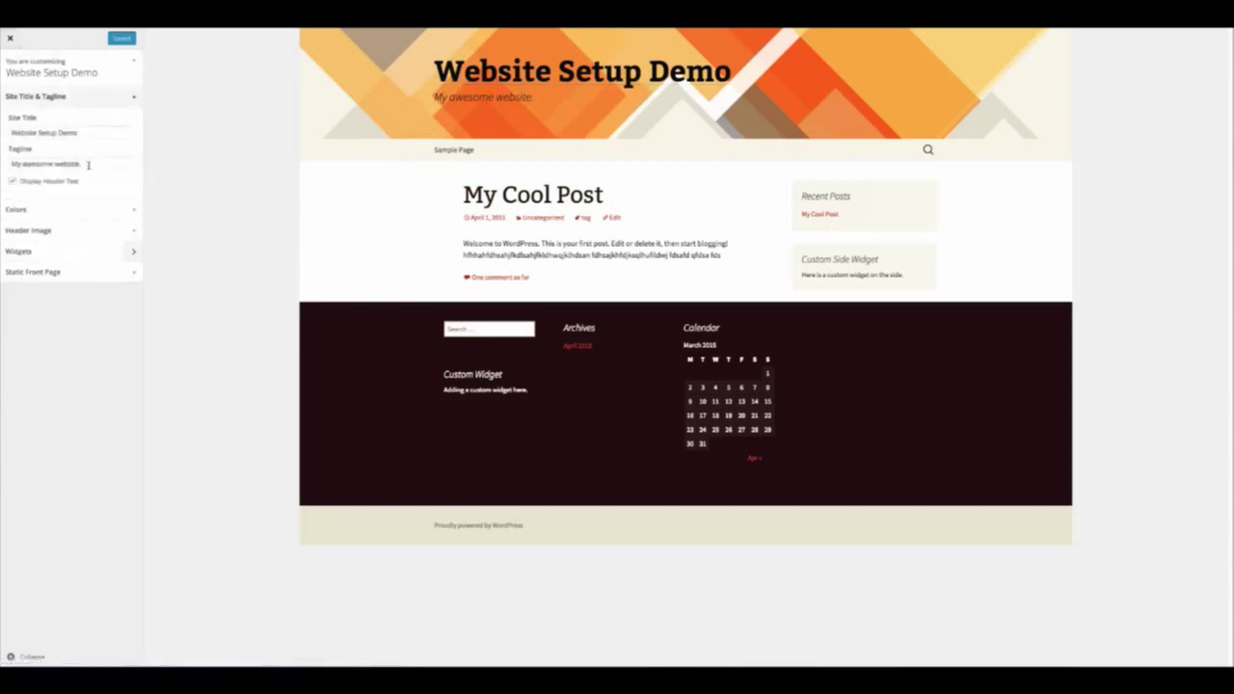
Replace the tagline with 'My tagline area.' and uncheck Display Header Text
left_click(88, 165)
key("BackSpace")
key("BackSpace")
key("BackSpace")
key("BackSpace")
key("BackSpace")
key("BackSpace")
key("BackSpace")
key("BackSpace")
key("BackSpace")
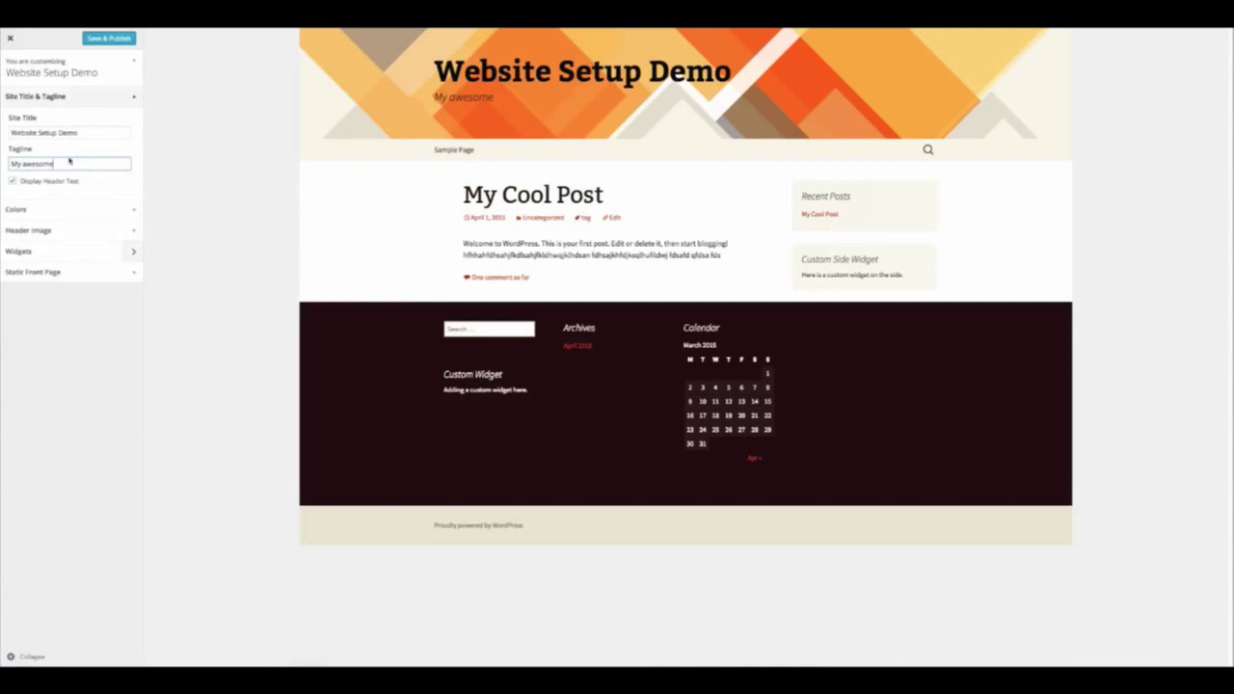
triple_click(15, 165)
type("My tagline area.")
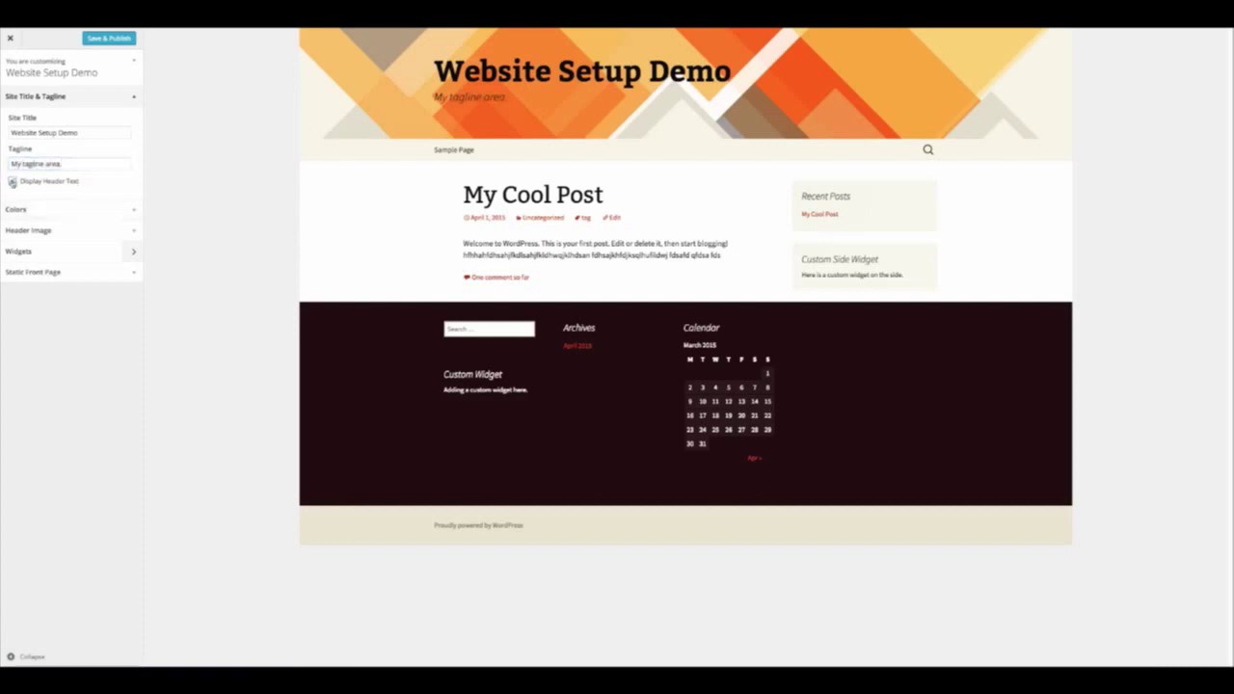
left_click(13, 181)
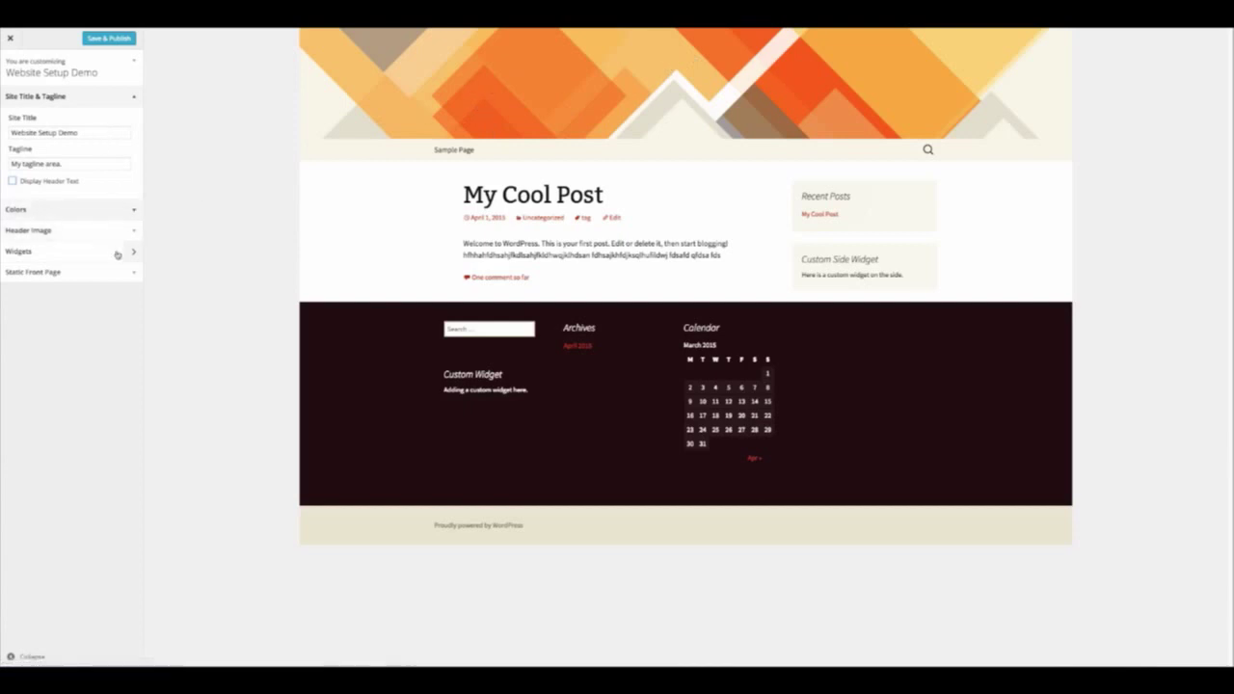
Pick the orange suggested header over the earth picture and re-check Display Header Text
left_click(38, 230)
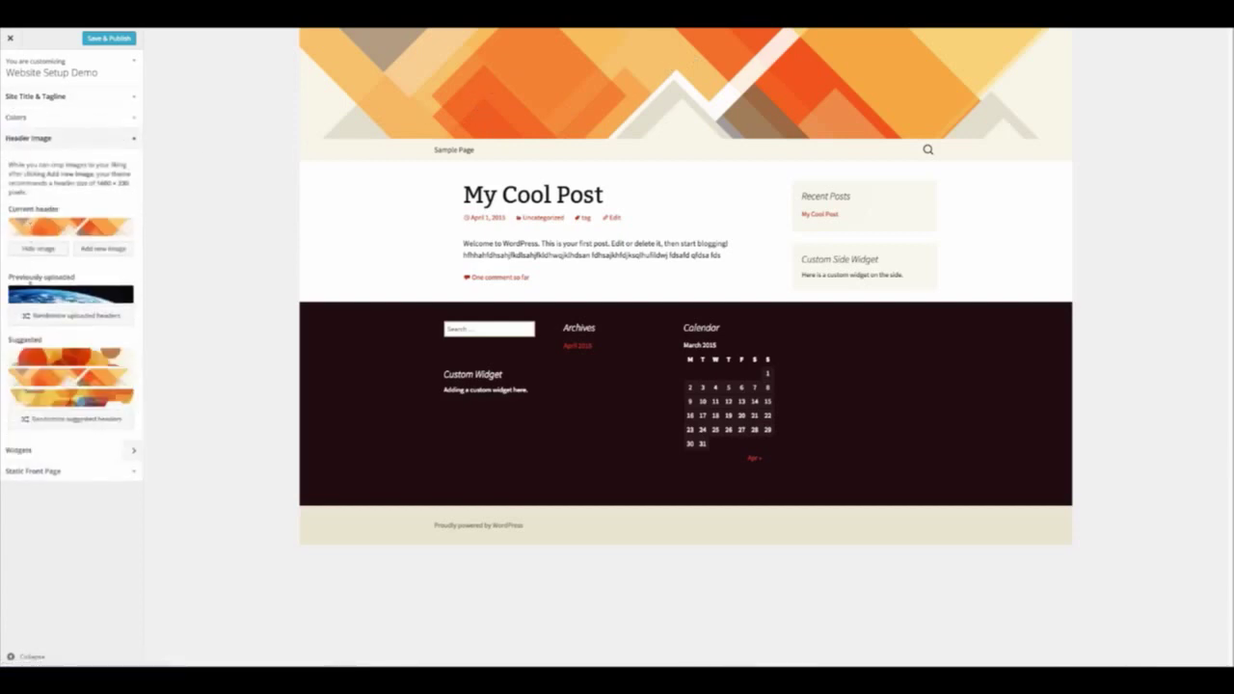
left_click(71, 294)
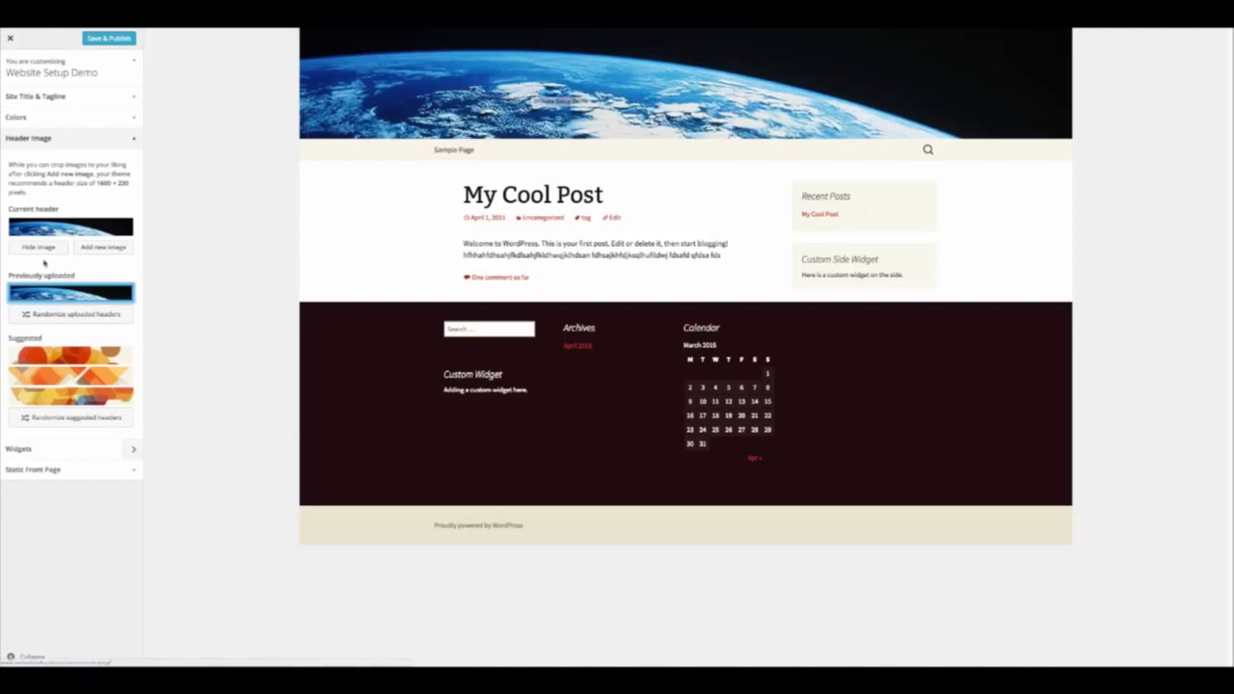
left_click(56, 382)
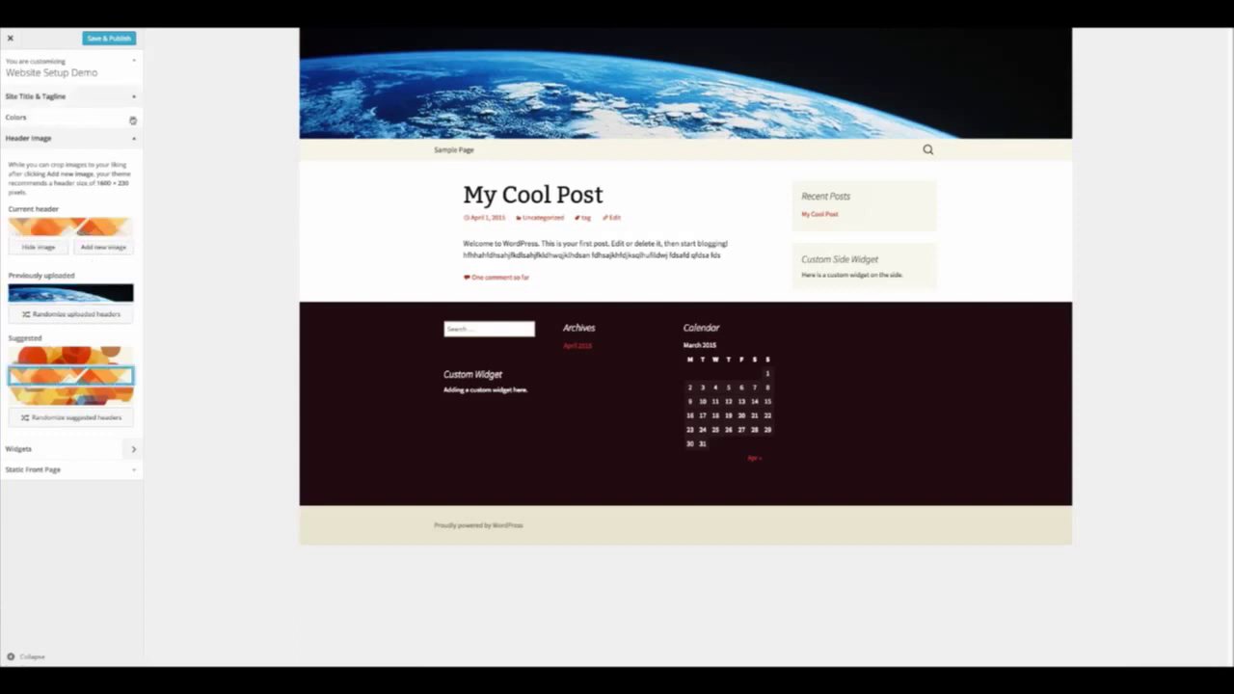
left_click(58, 96)
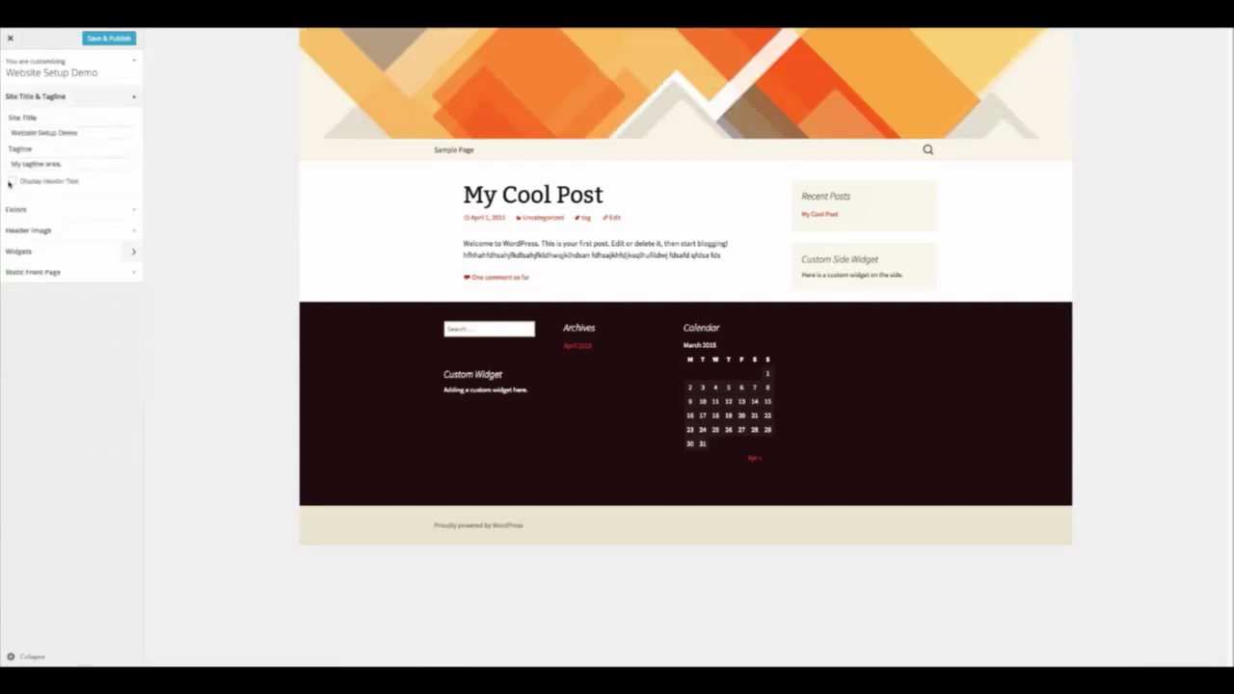
left_click(11, 182)
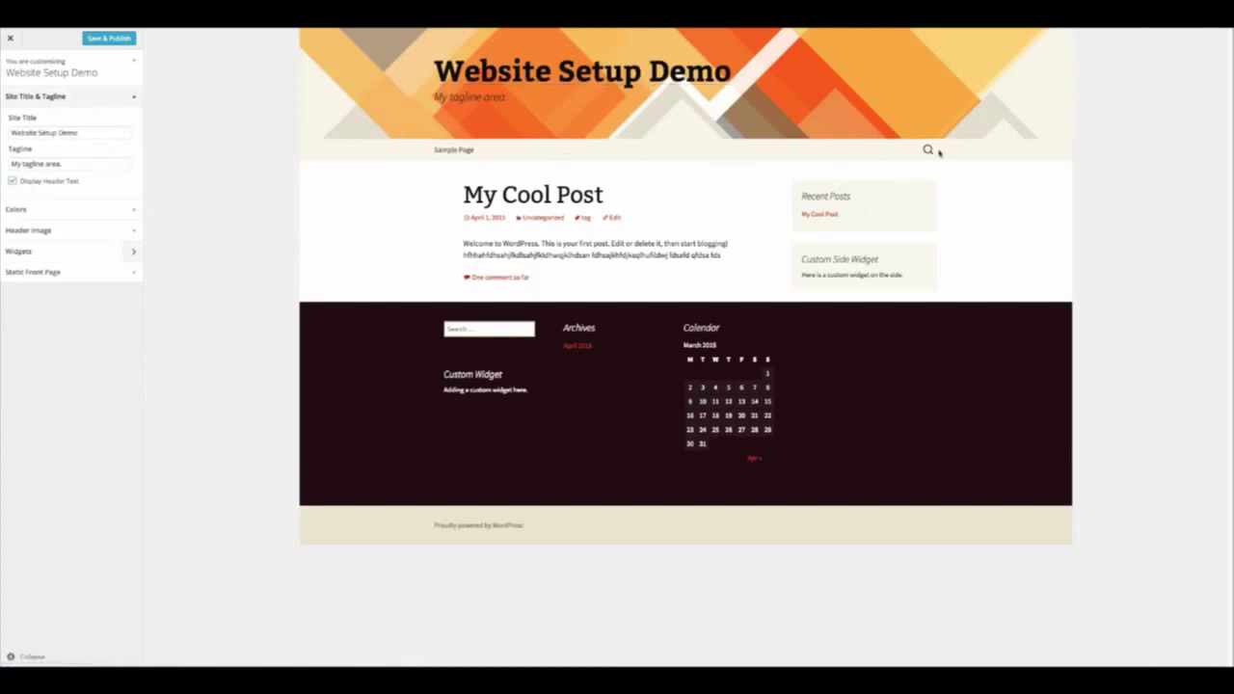
Remove the Text: Custom Widget from the Main Widget Area
left_click(927, 149)
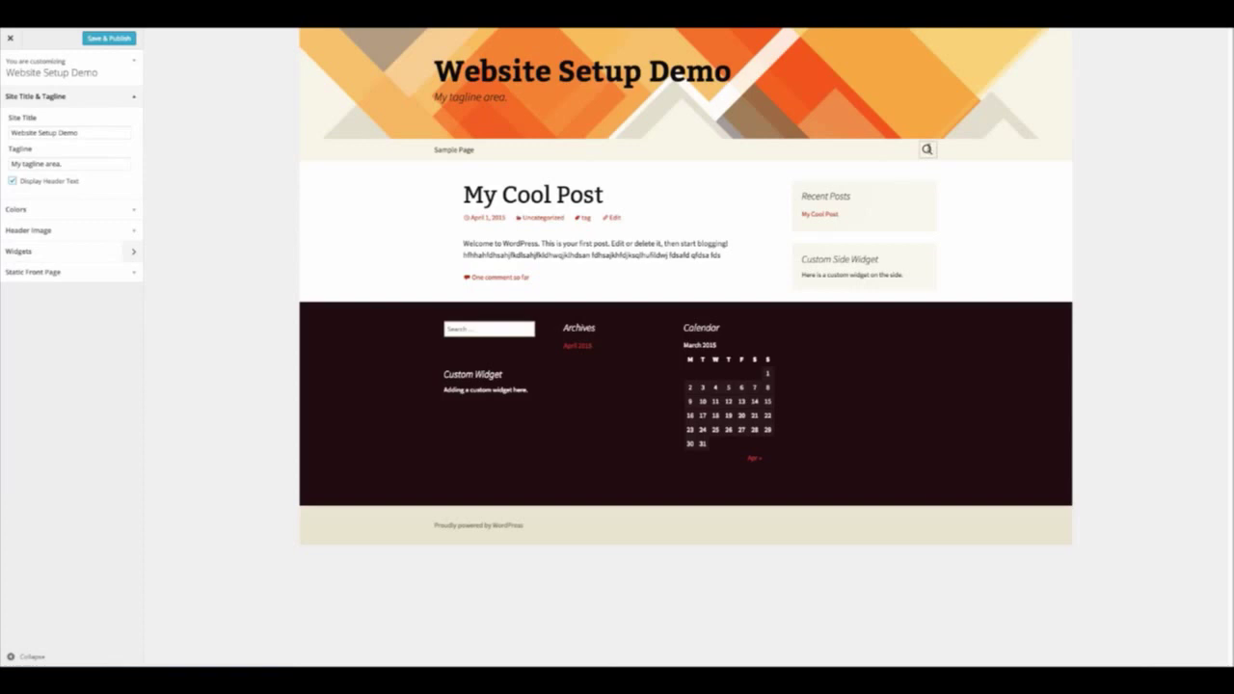
left_click(787, 182)
left_click(129, 157)
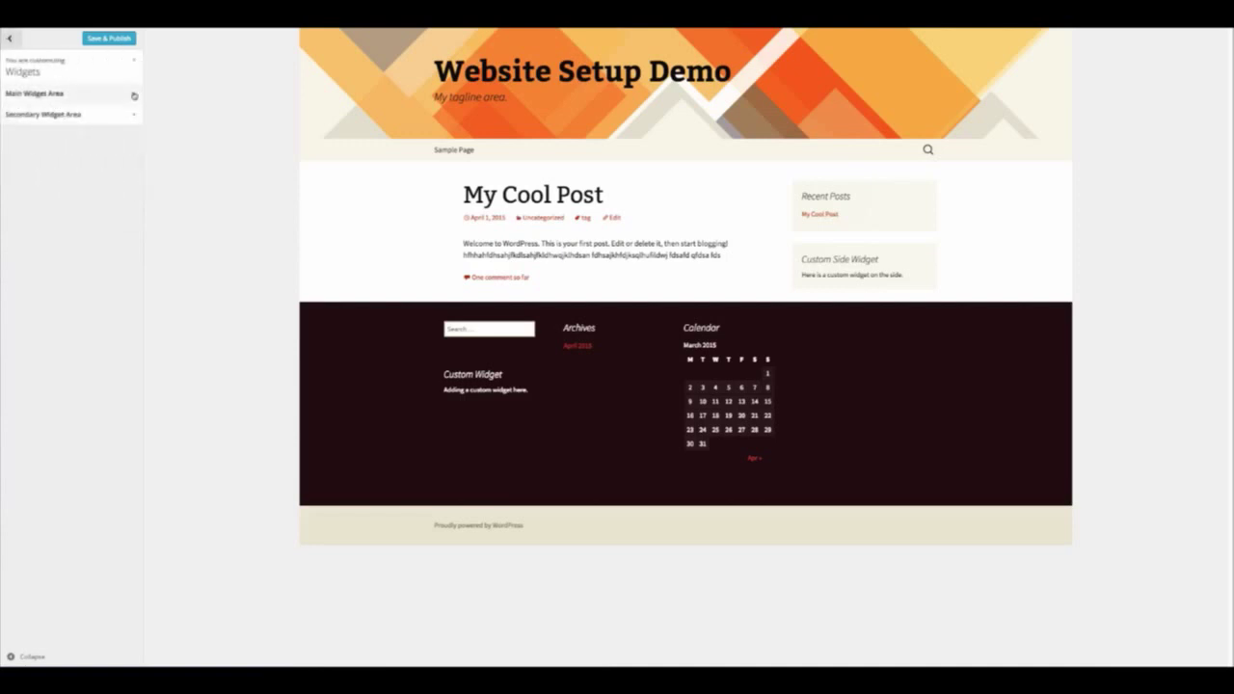
left_click(96, 93)
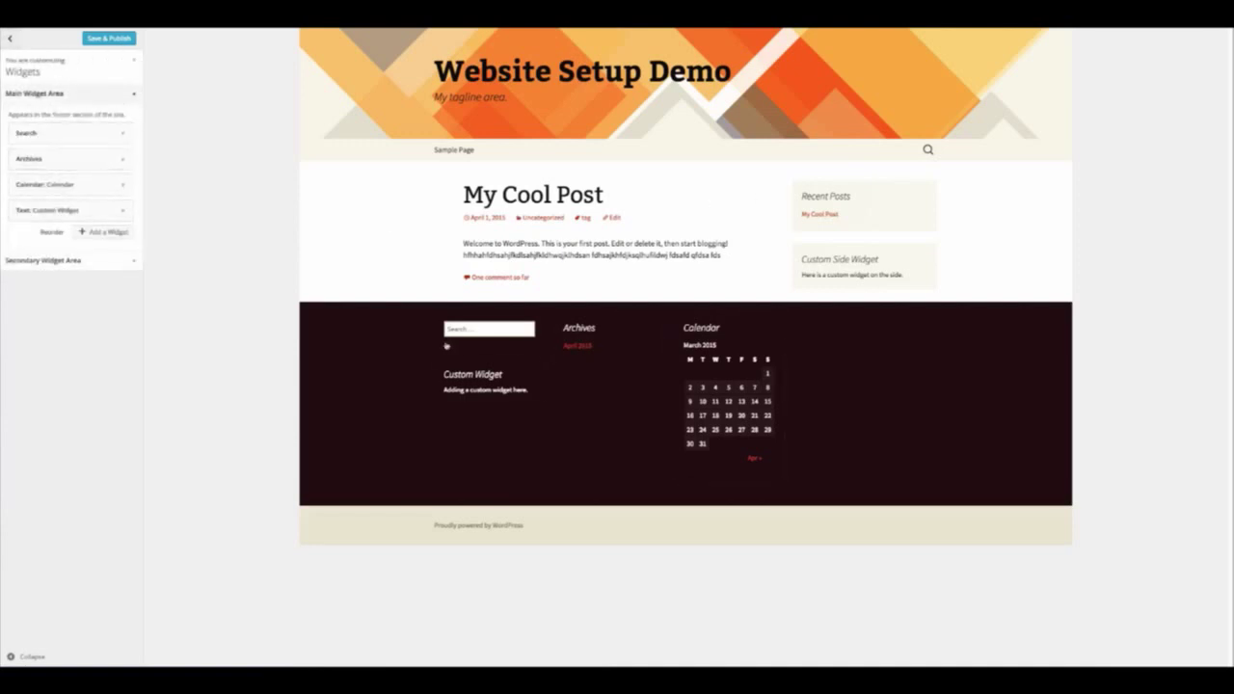
left_click(120, 210)
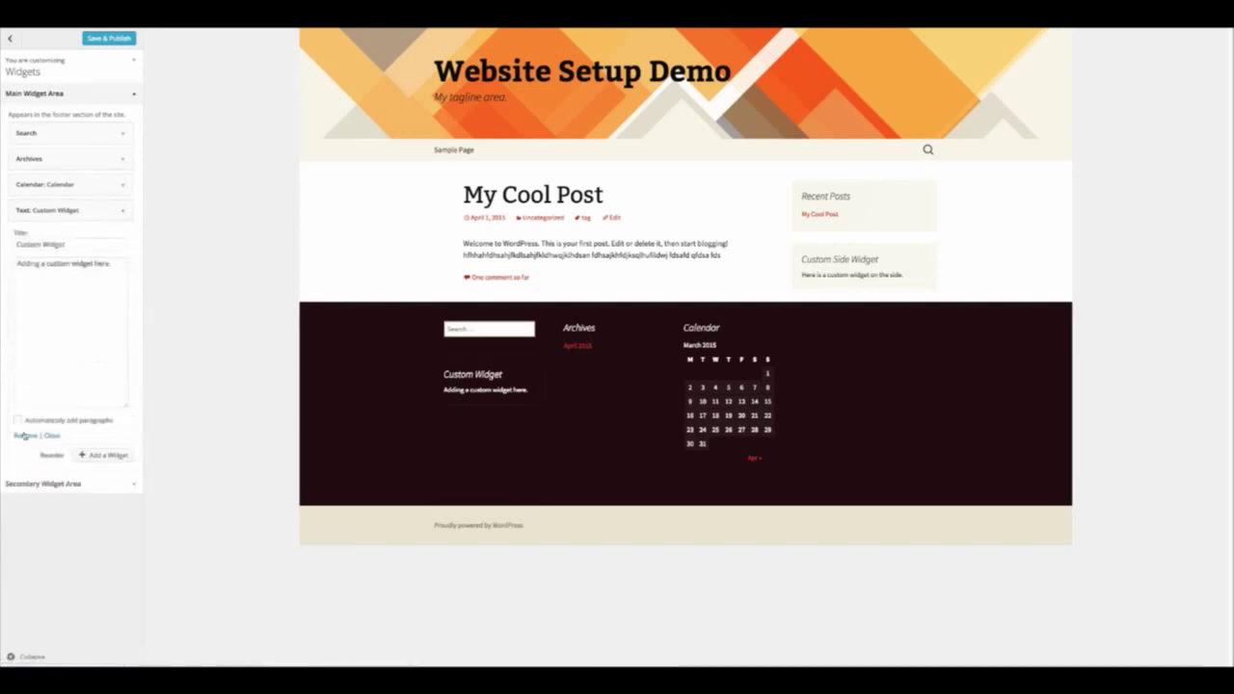
left_click(24, 435)
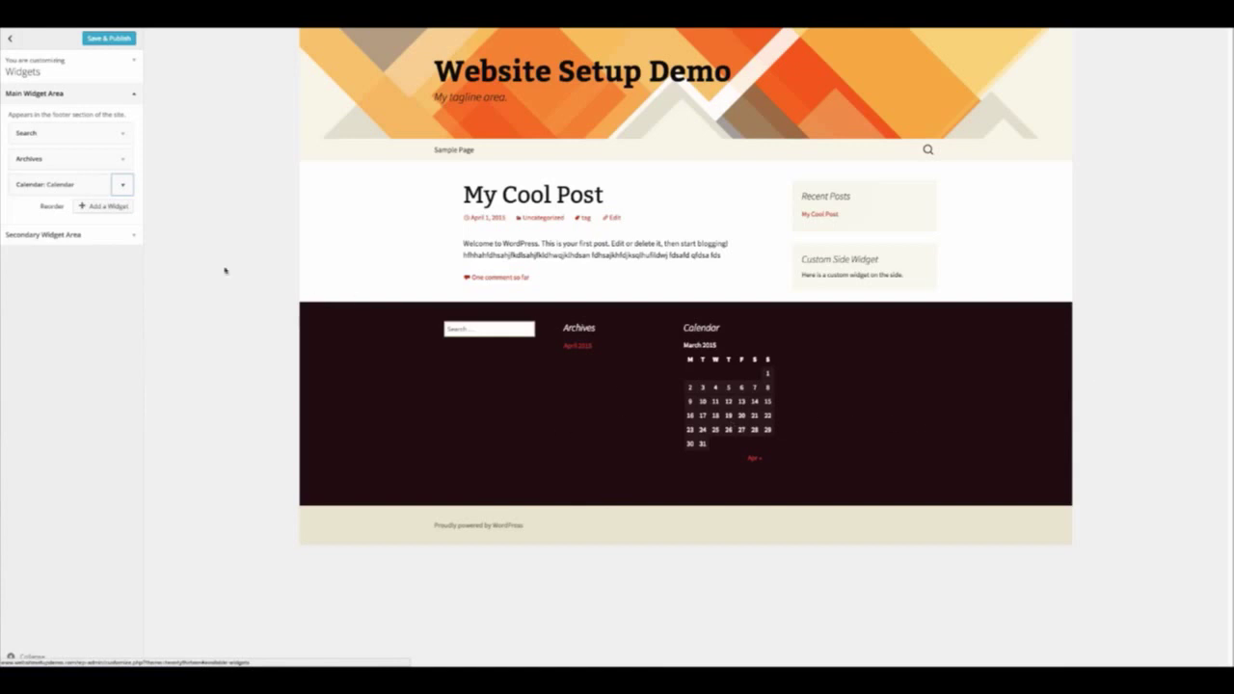
Adjust the sidebar widgets, Save & Publish, and close the Customizer back to Themes
left_click(102, 236)
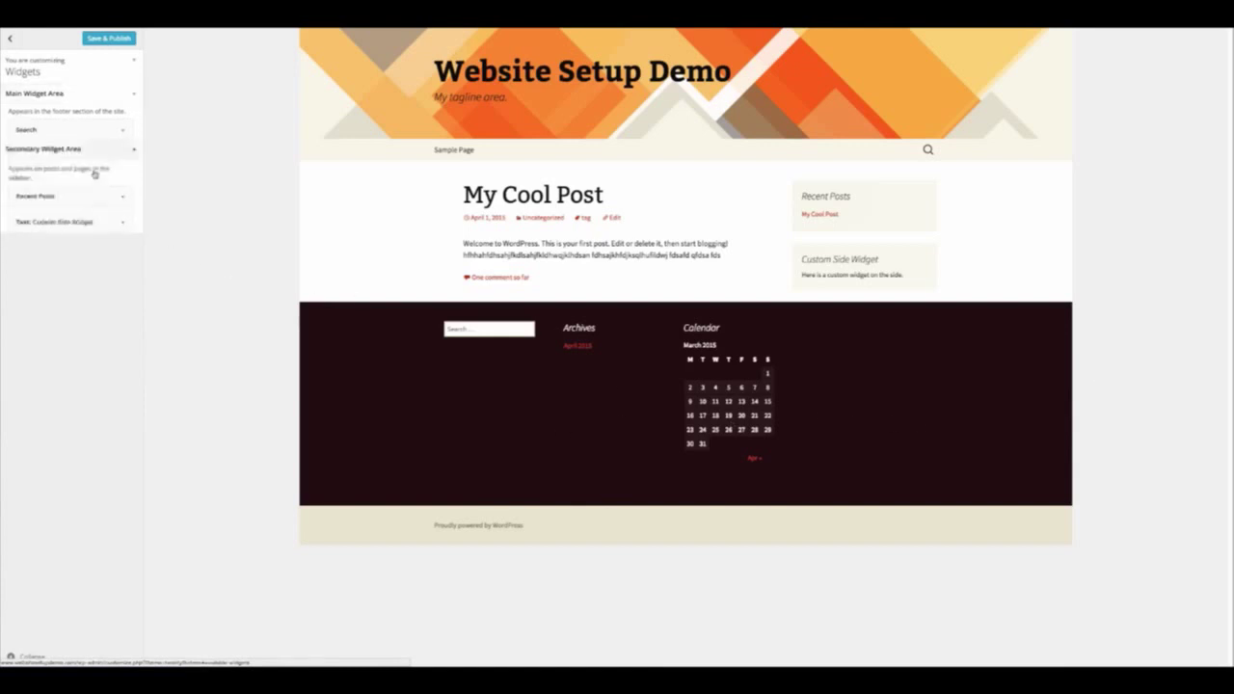
left_click_drag(109, 169, 160, 171)
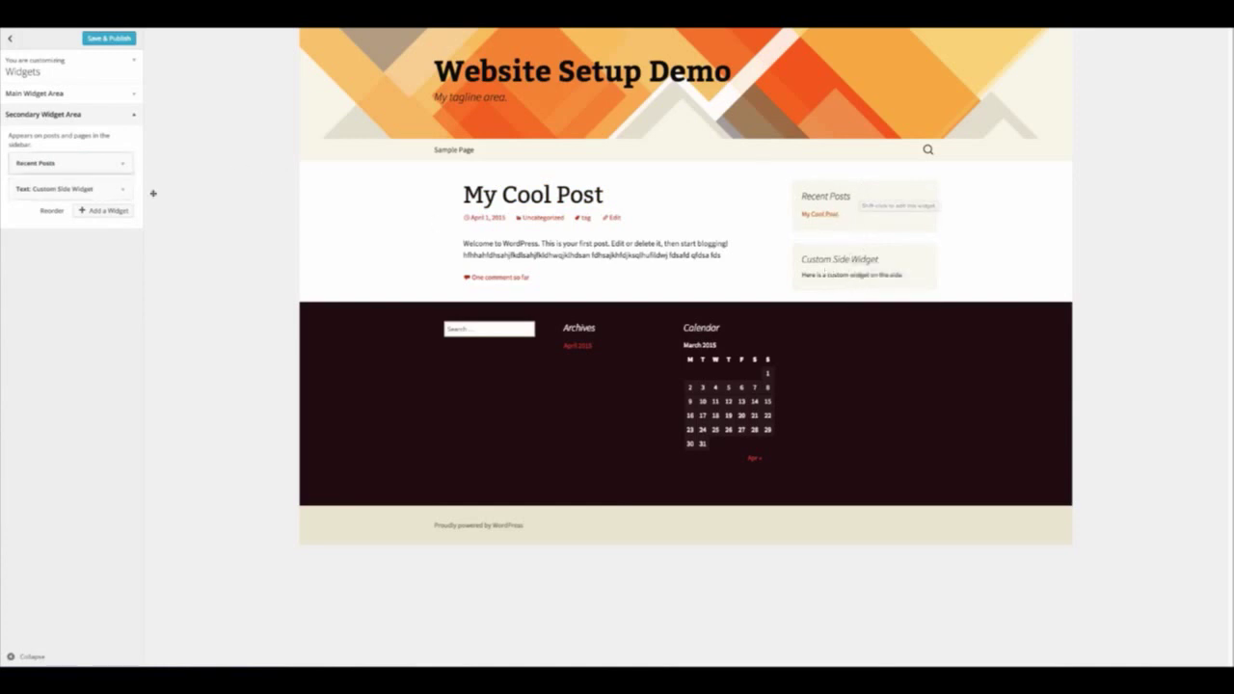
left_click(114, 39)
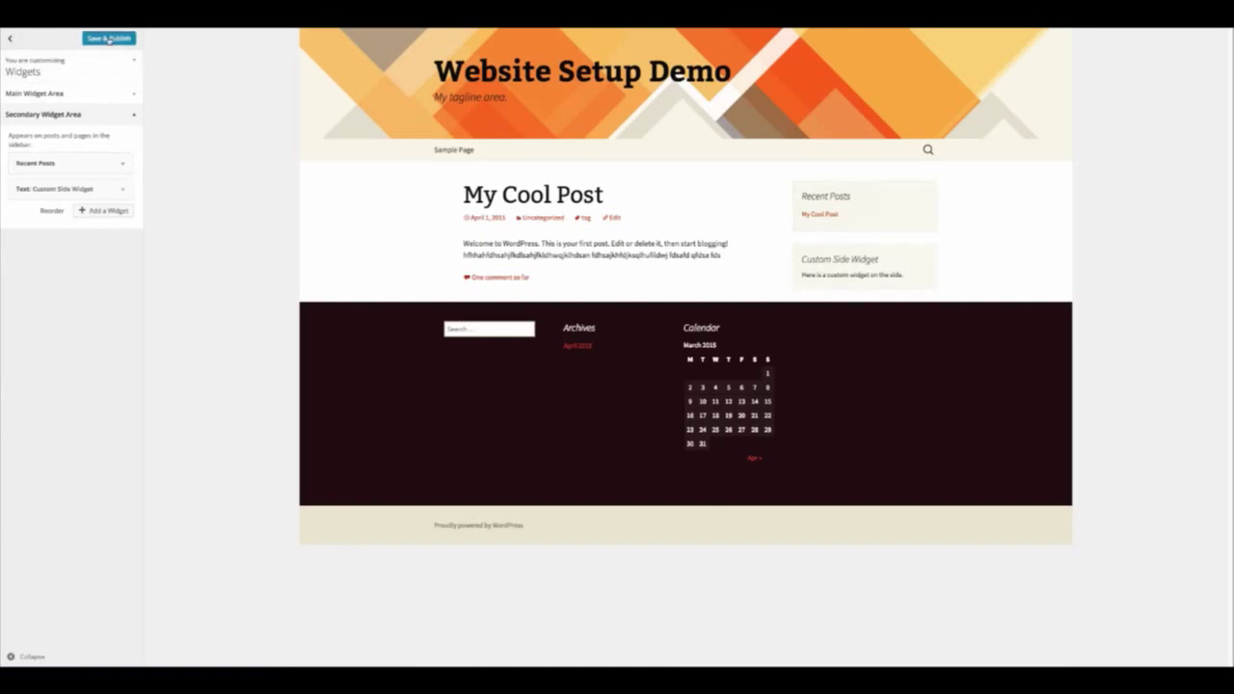
left_click(18, 39)
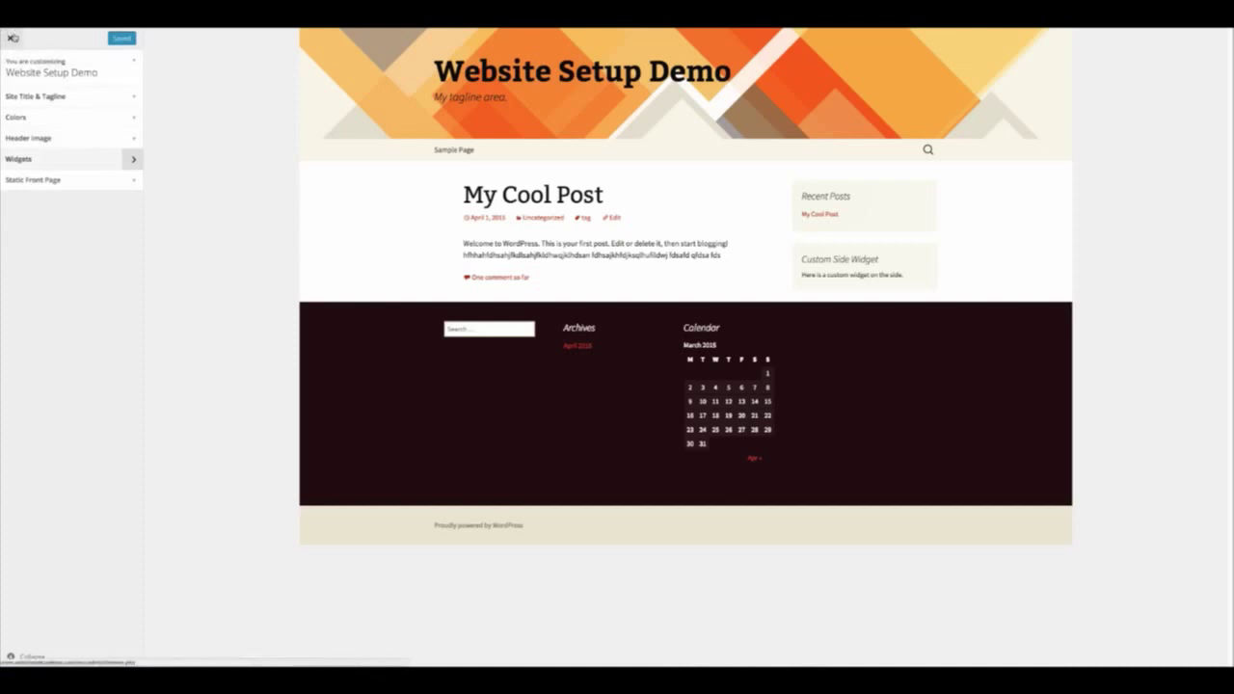
left_click(12, 39)
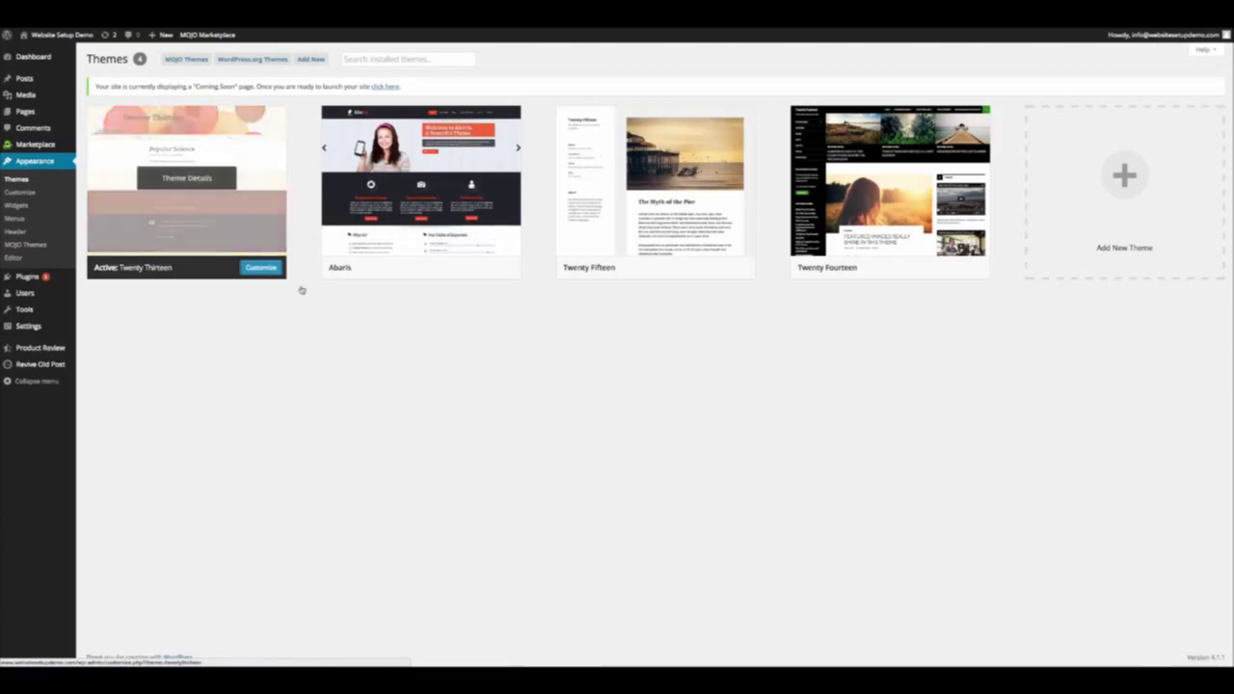
right_click(80, 42)
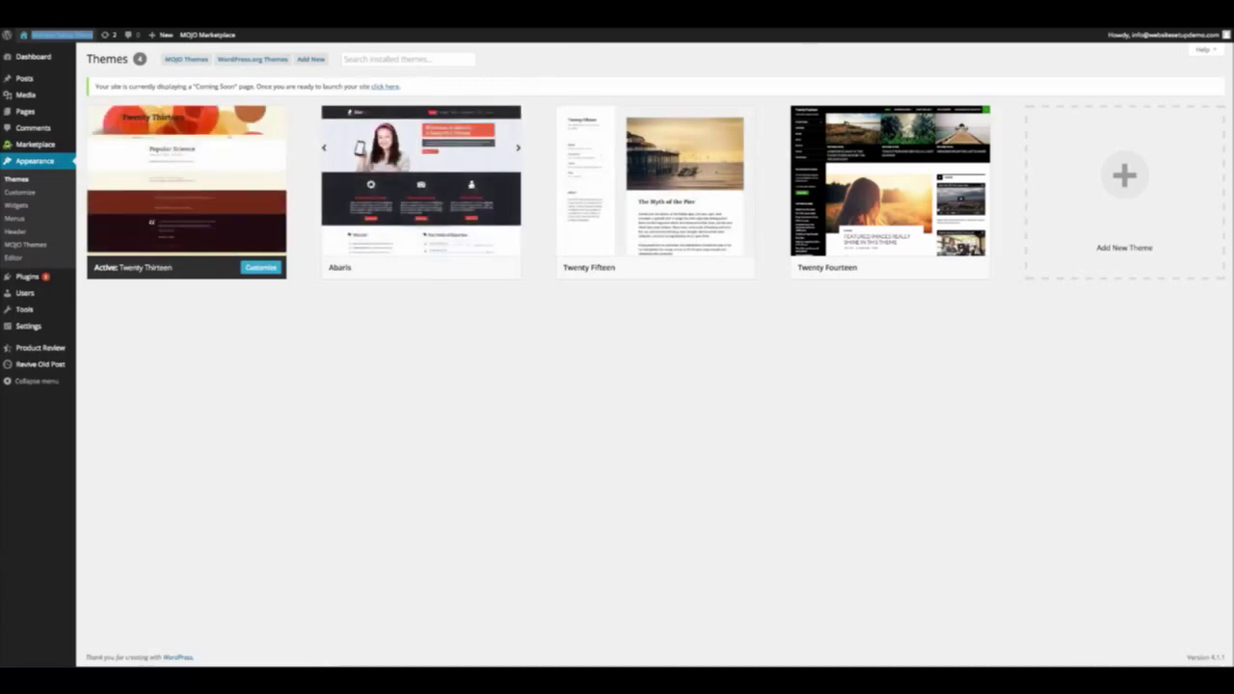
View the site's public front page, then return to the admin pages
left_click(62, 35)
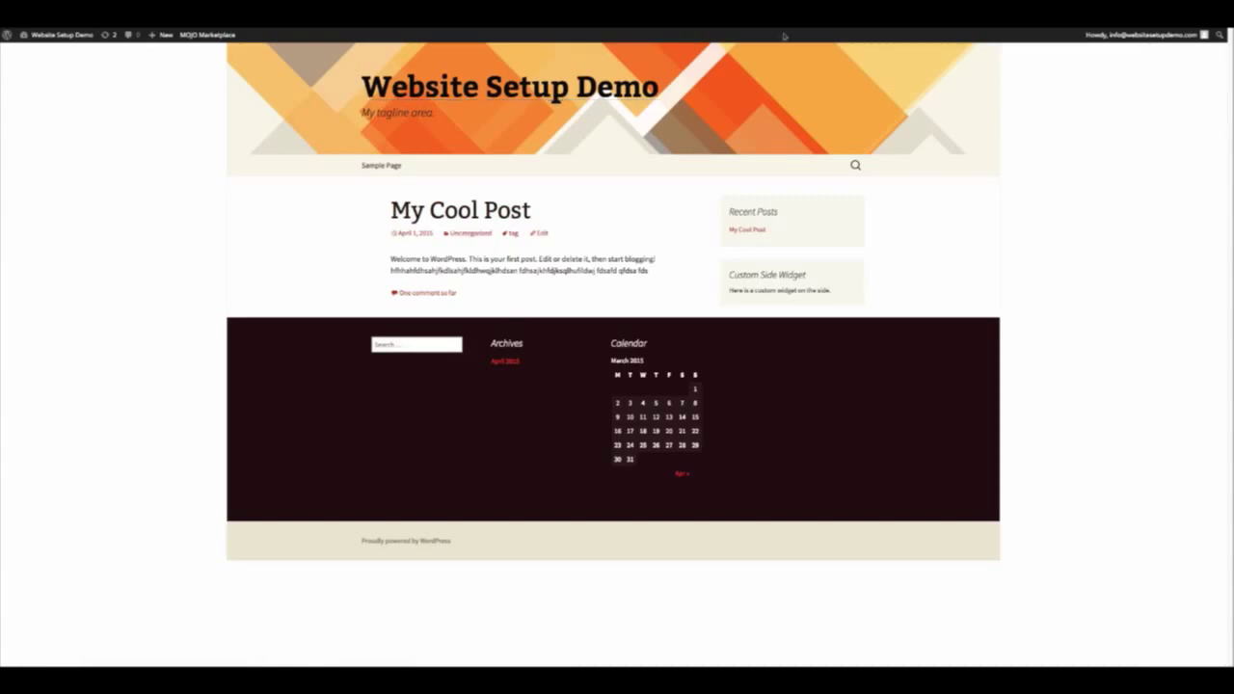
key("alt+Left")
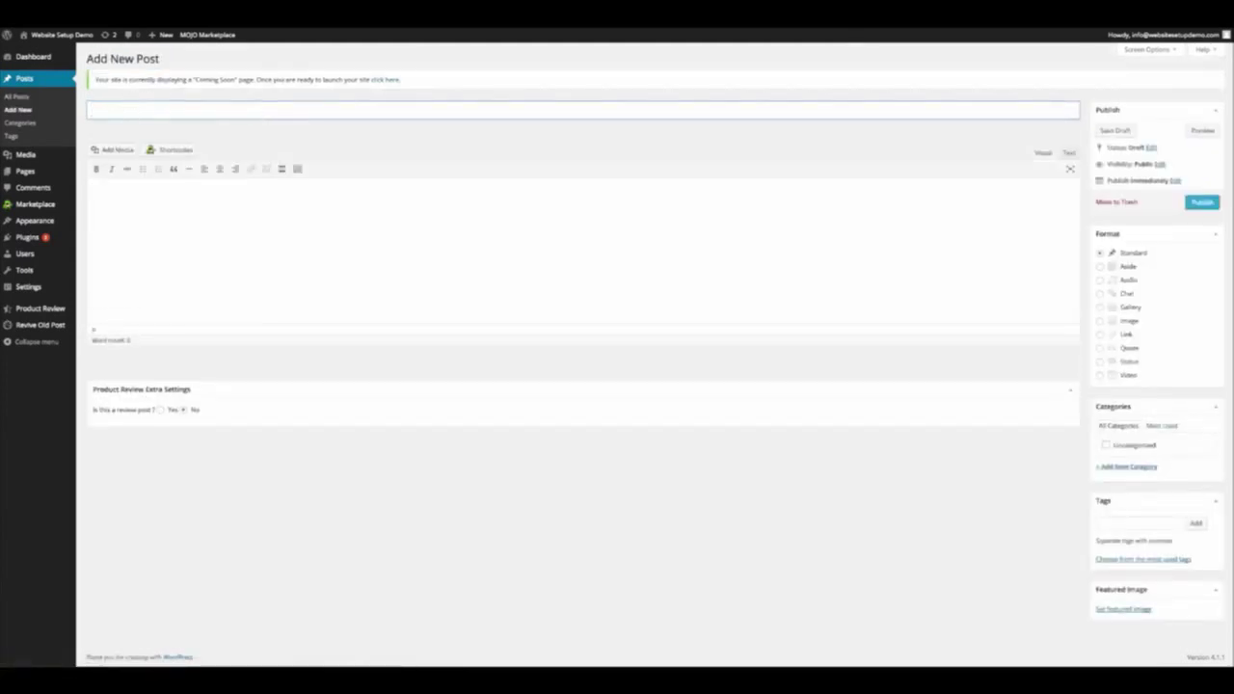
Title the new post 'Second Post' and fill the body with sample text
type("Second Post")
key("Tab")
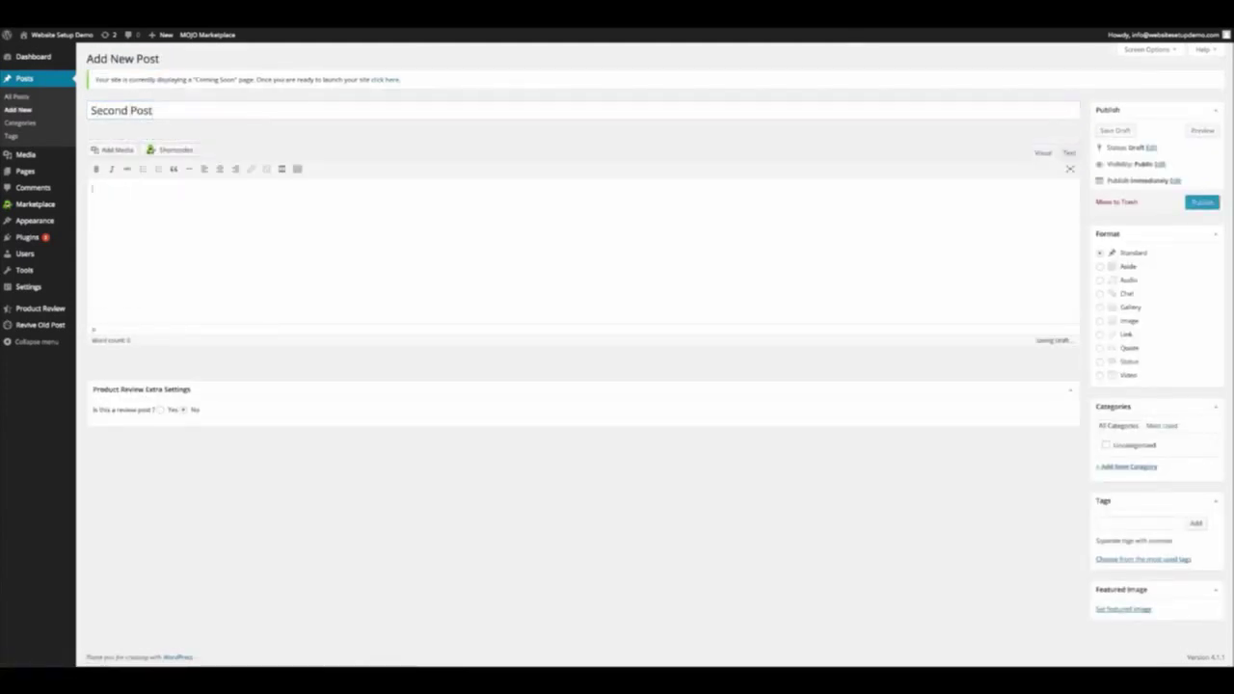
type("jkfdlsajfkldsalkewnkjfdhsa")
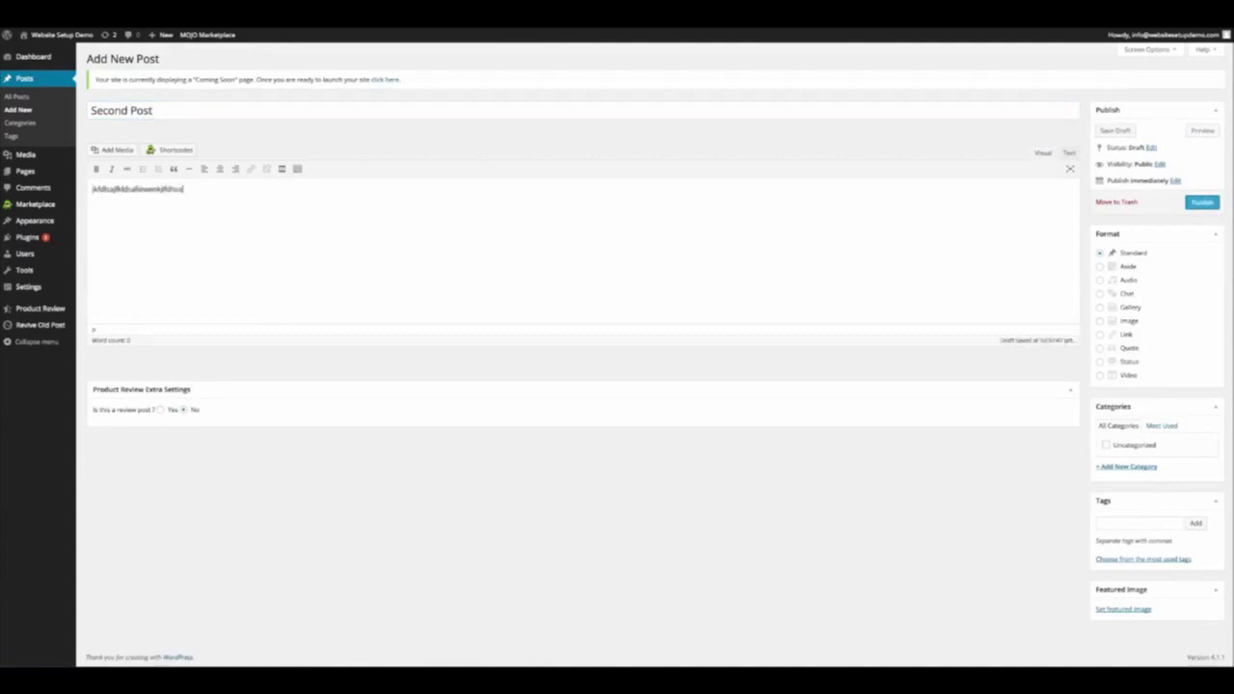
type("iouffwegfhdsjkalfdsalhfiosj")
key("ctrl+a")
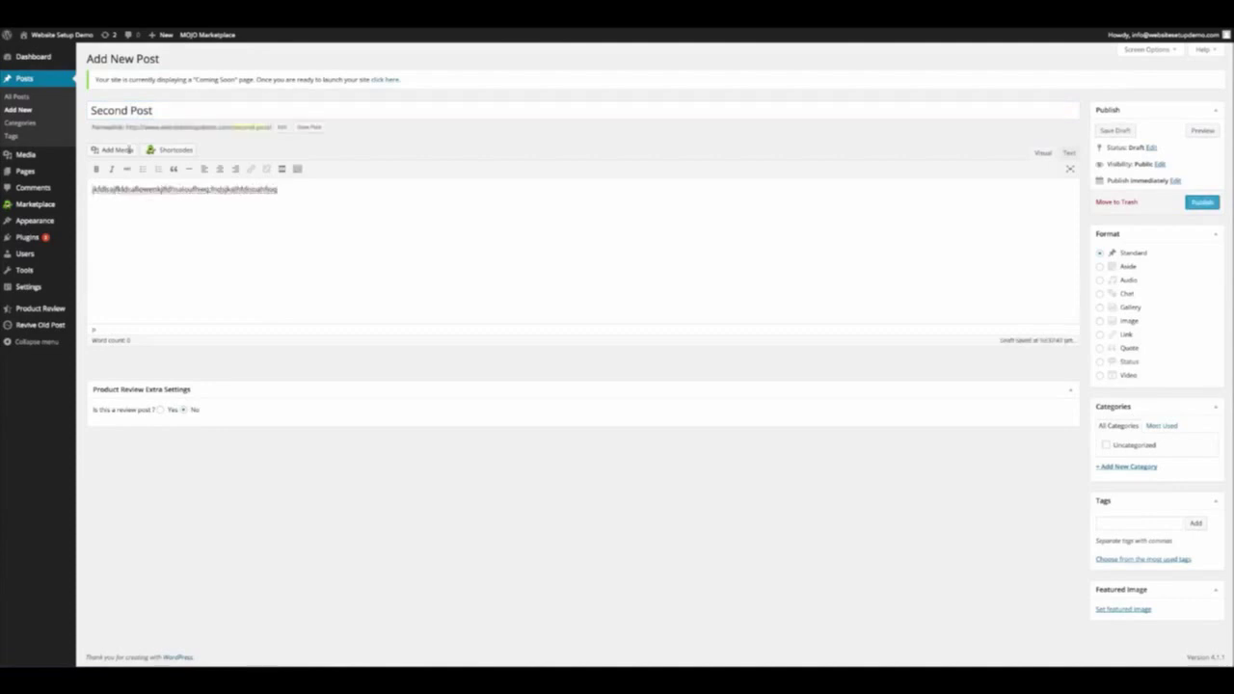
Insert the earth-from-space photo at Medium size with Link To None and no alignment
left_click(127, 151)
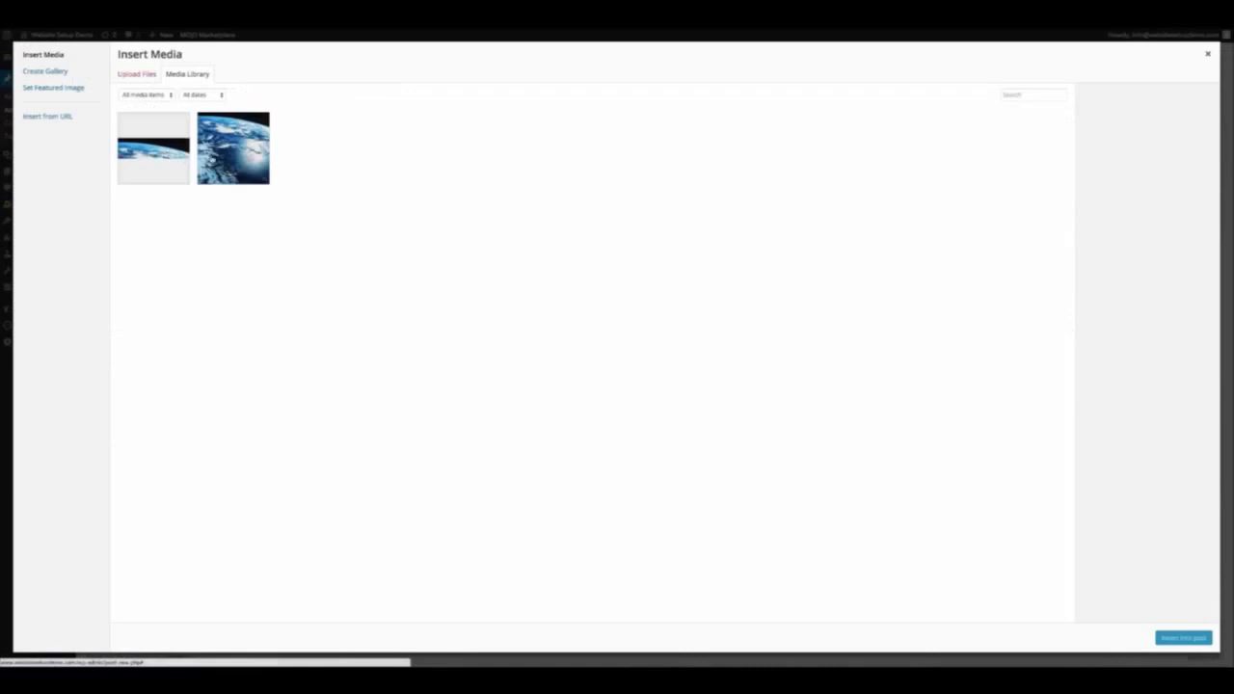
left_click(233, 147)
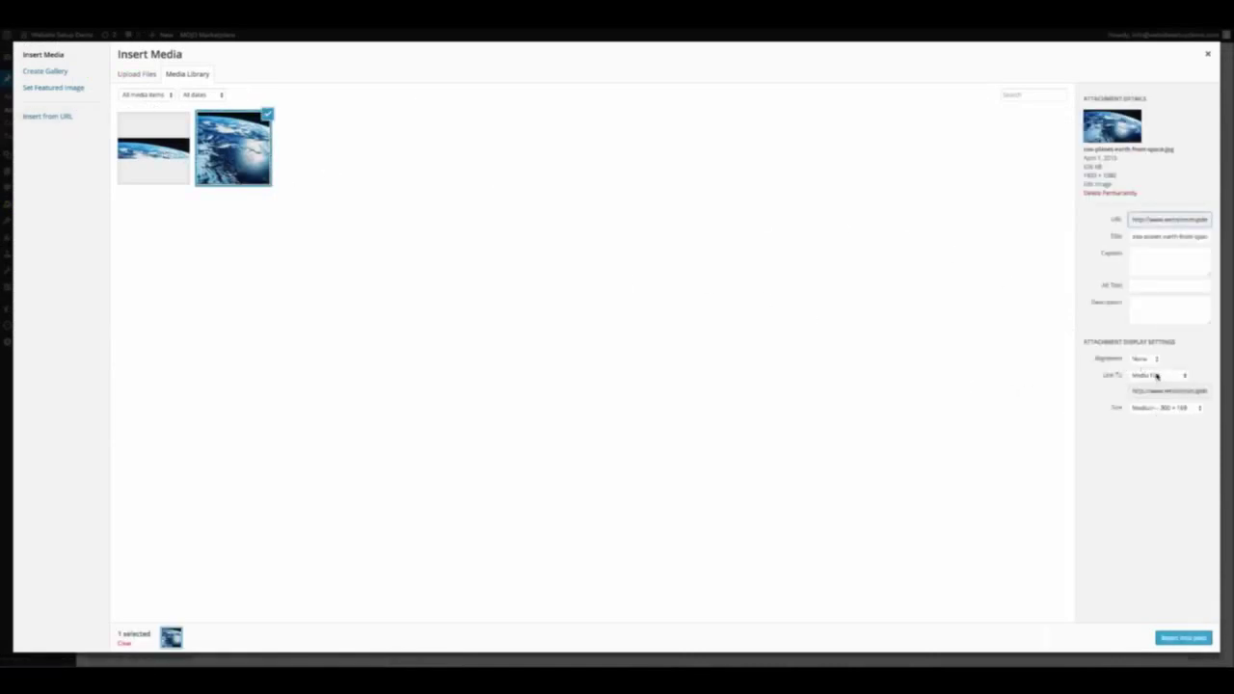
left_click(1157, 376)
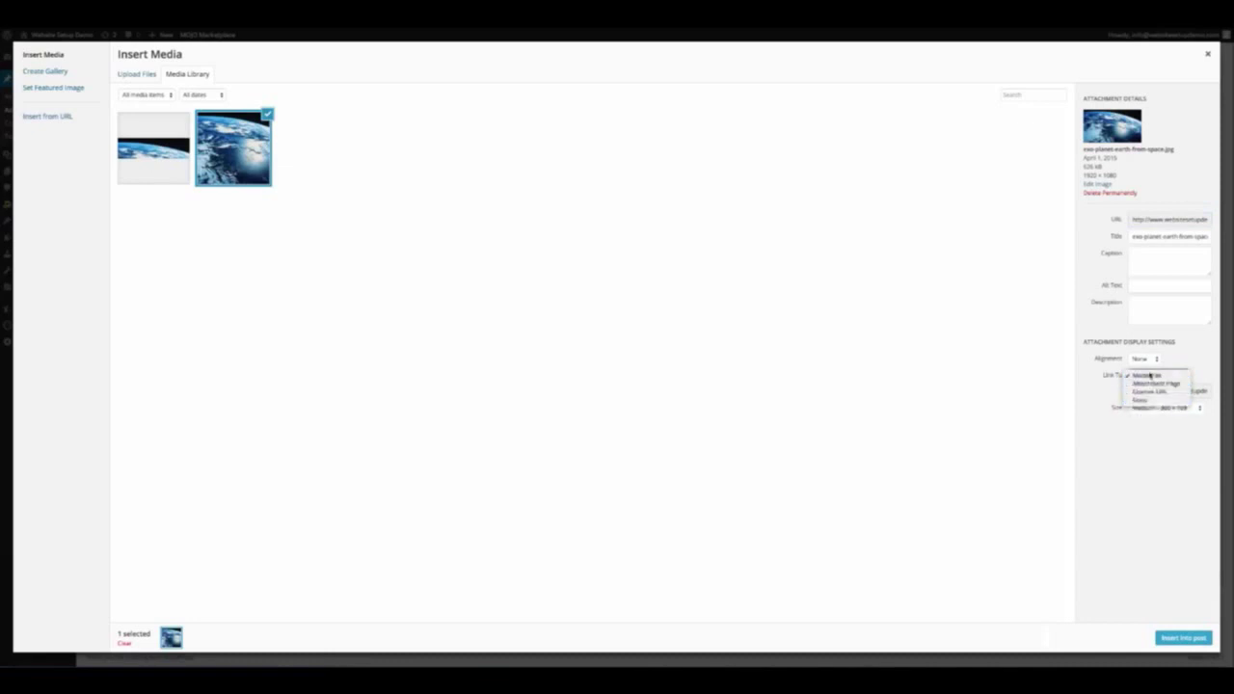
left_click(1152, 405)
left_click(1149, 392)
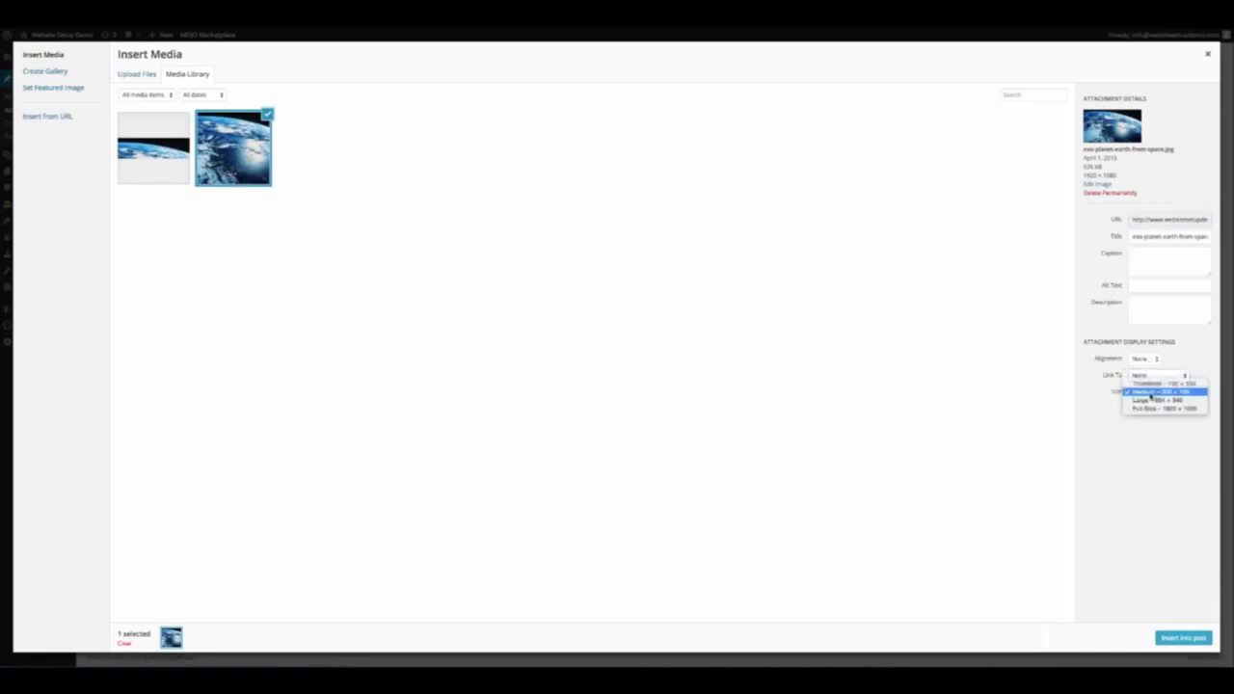
left_click(1149, 390)
left_click(1147, 359)
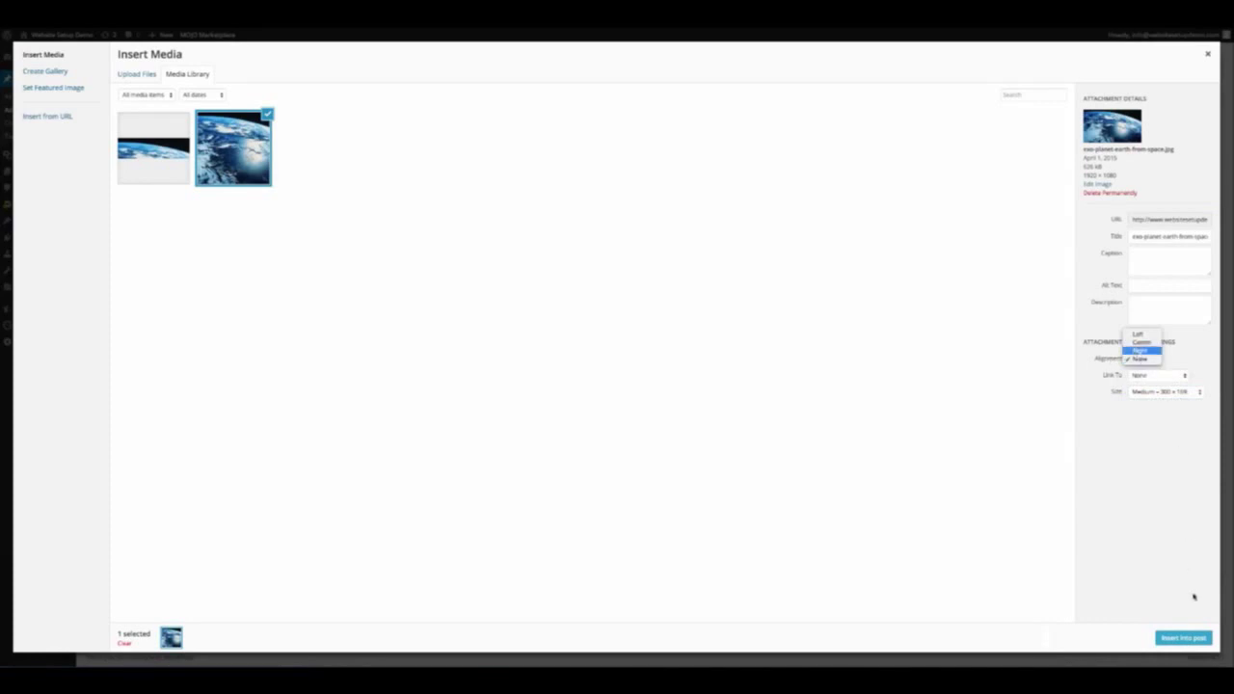
left_click(1190, 633)
left_click(1198, 637)
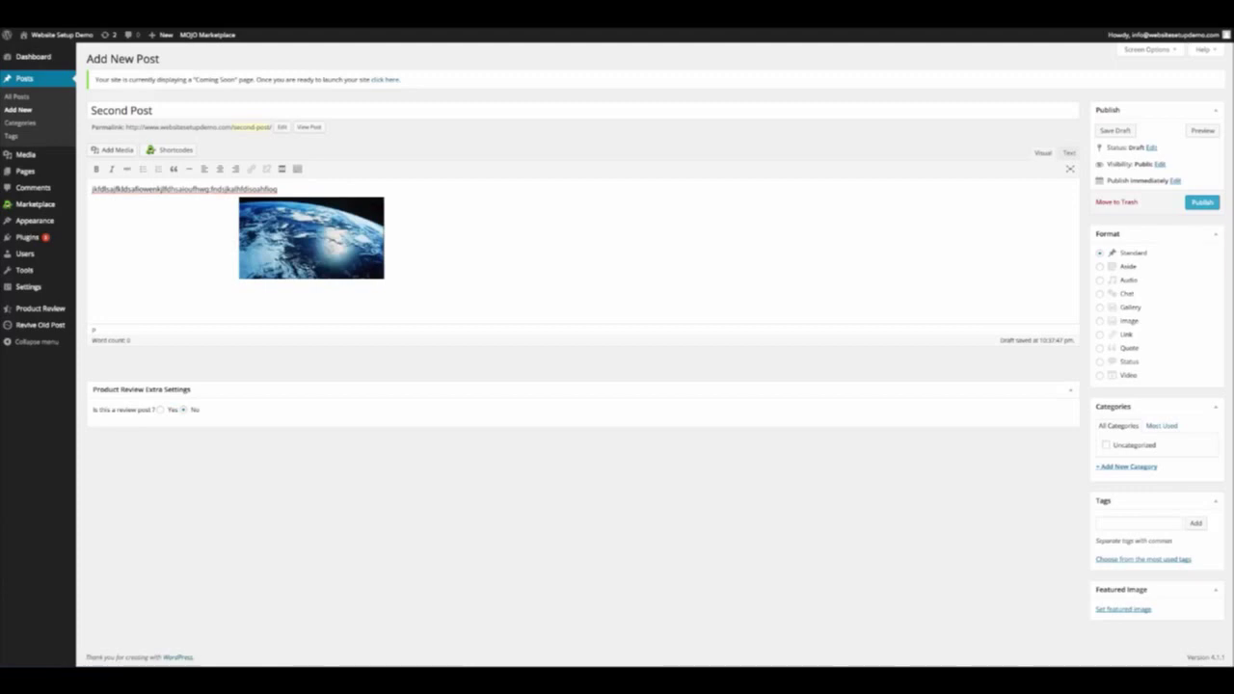
Tag the post 'earth', removing the stray 'fdsafdsa' tag, and publish it
left_click(309, 204)
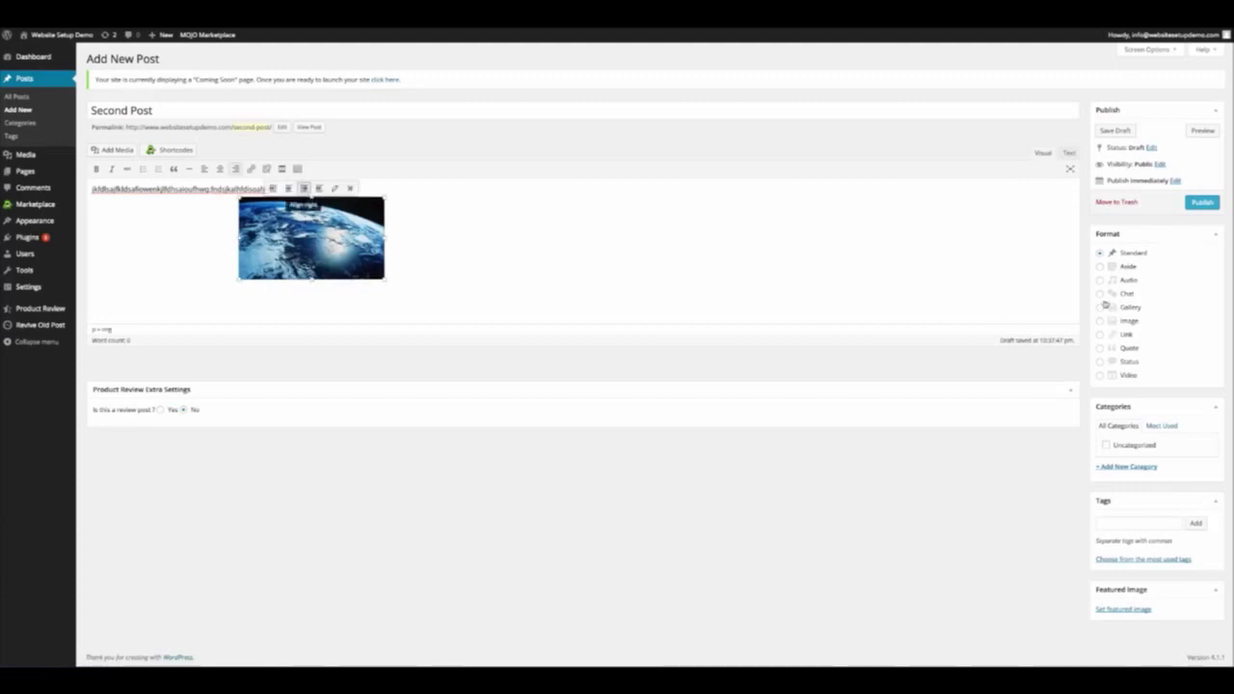
left_click(1127, 526)
type("fdsa")
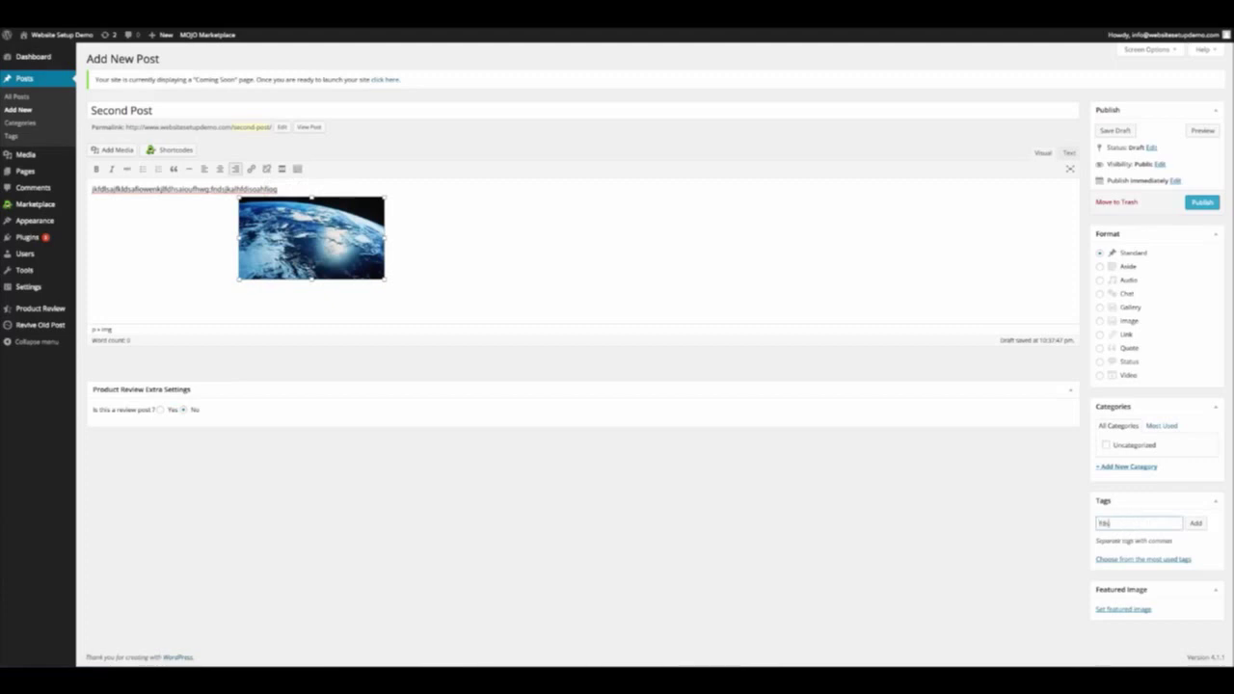
type("fdsa")
left_click(1193, 522)
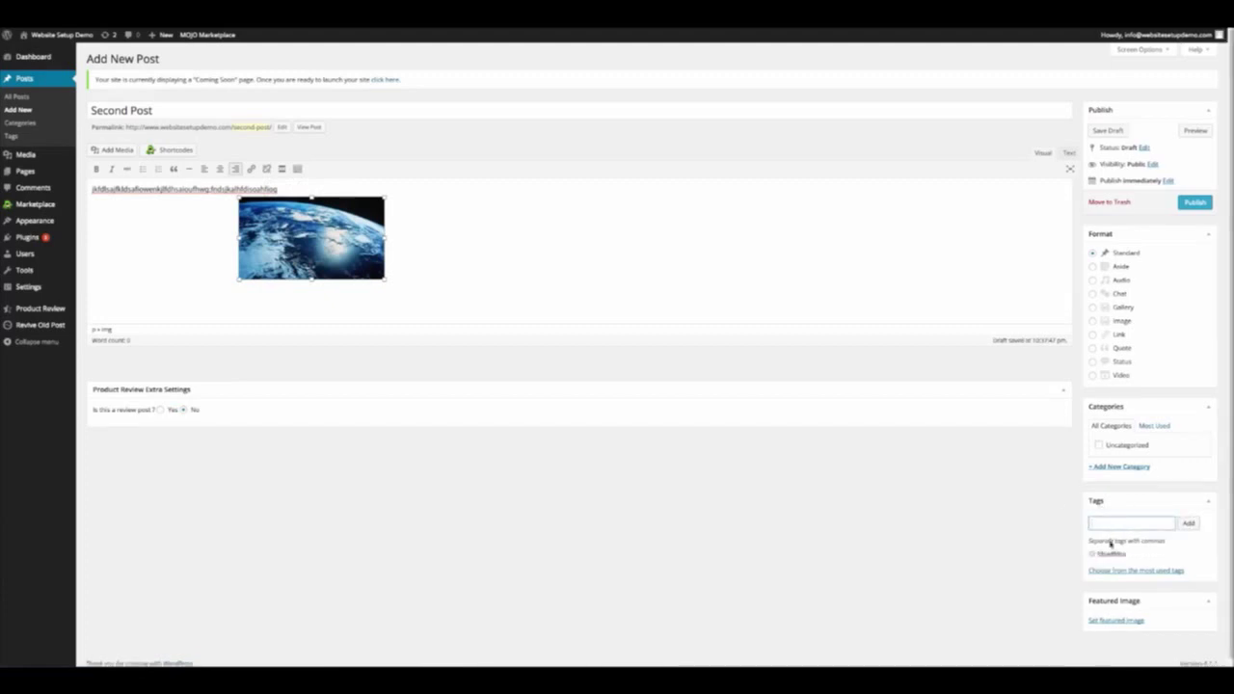
left_click(1092, 554)
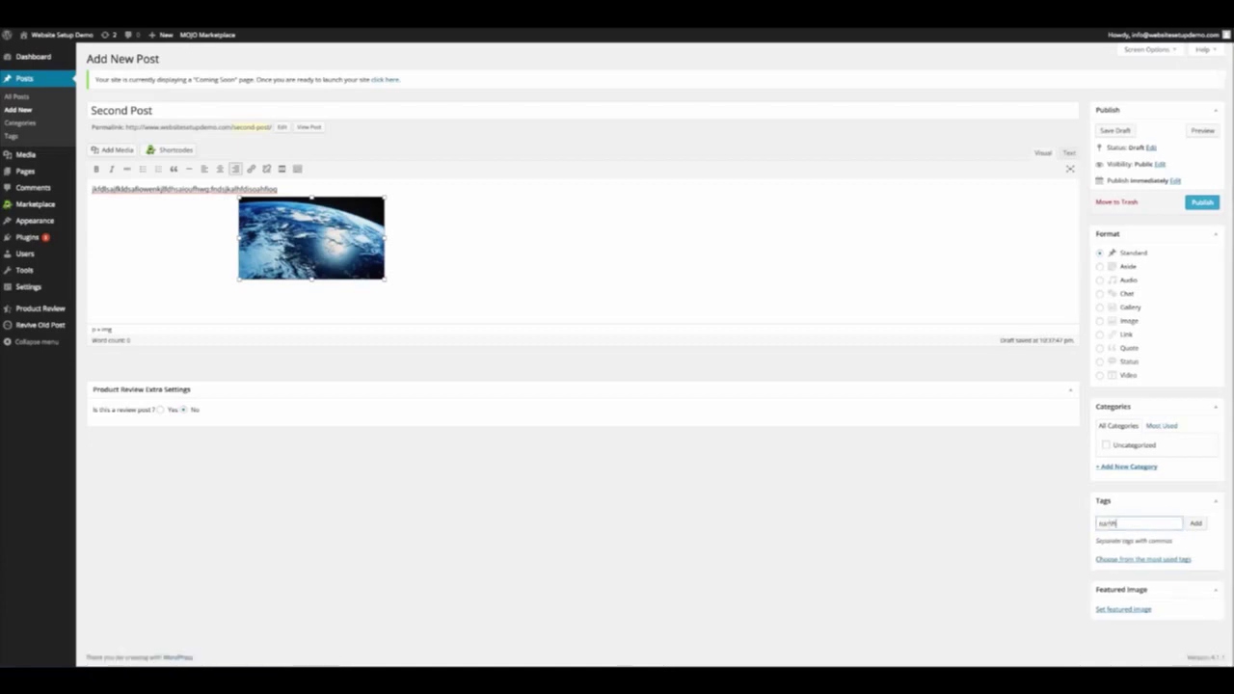
type("earth")
key("Return")
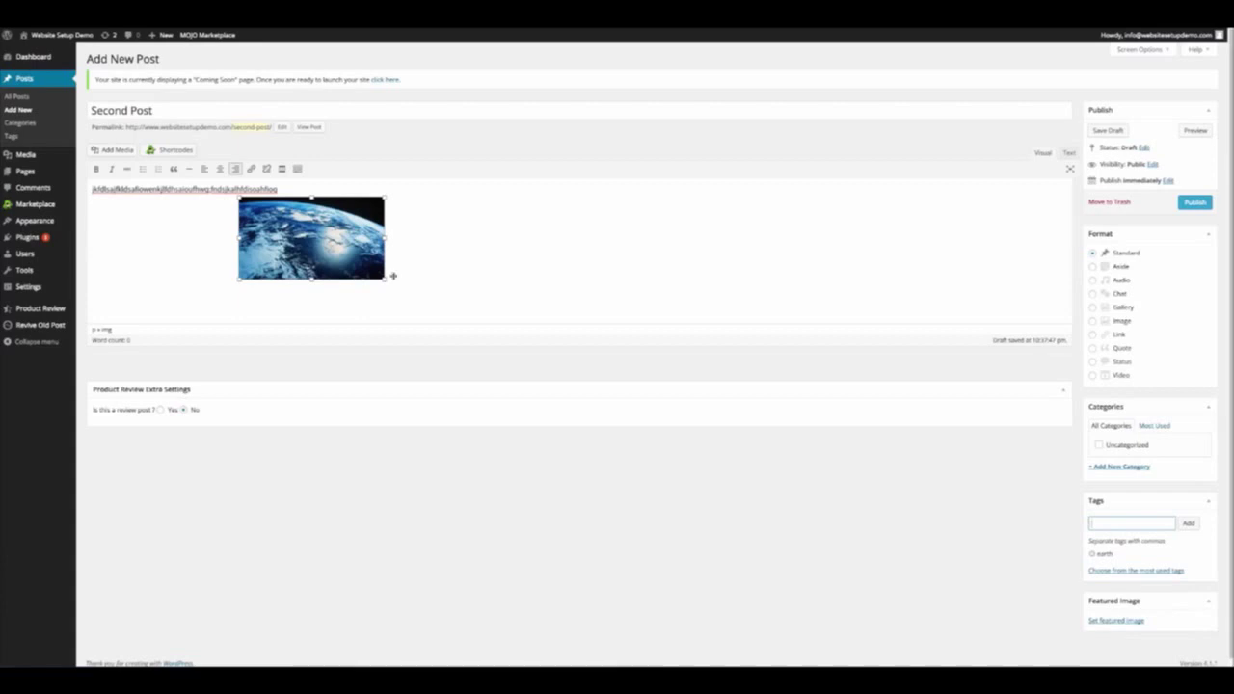
left_click(1195, 202)
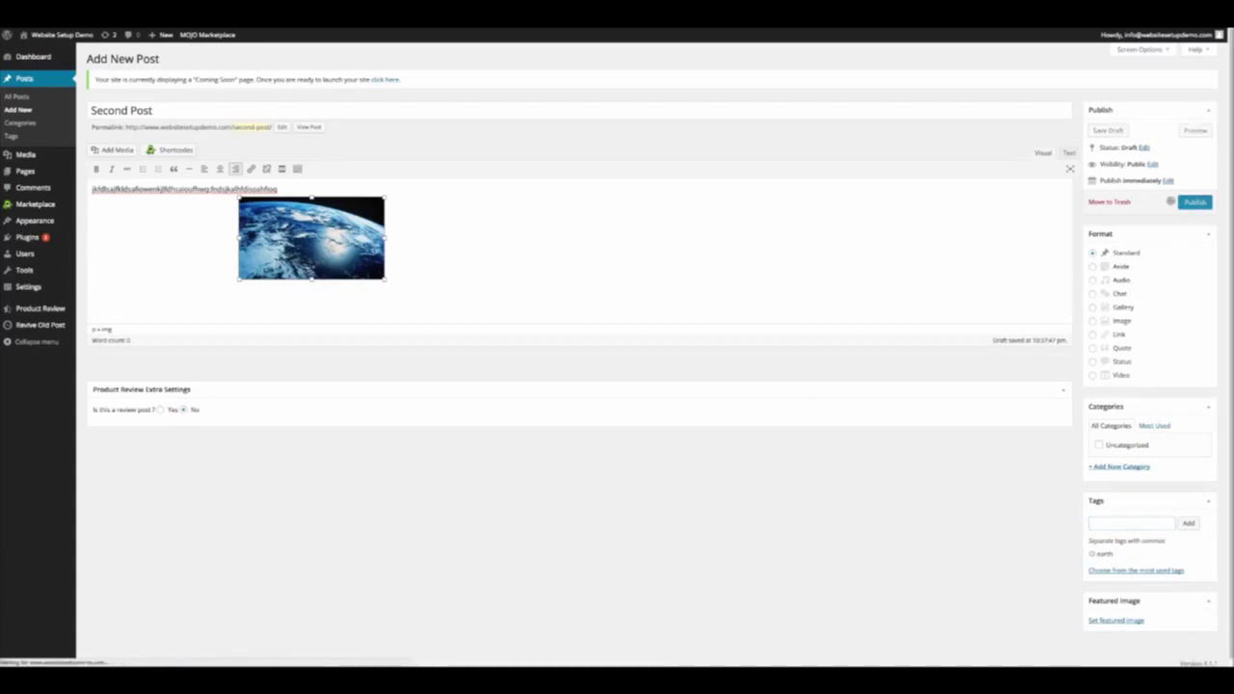